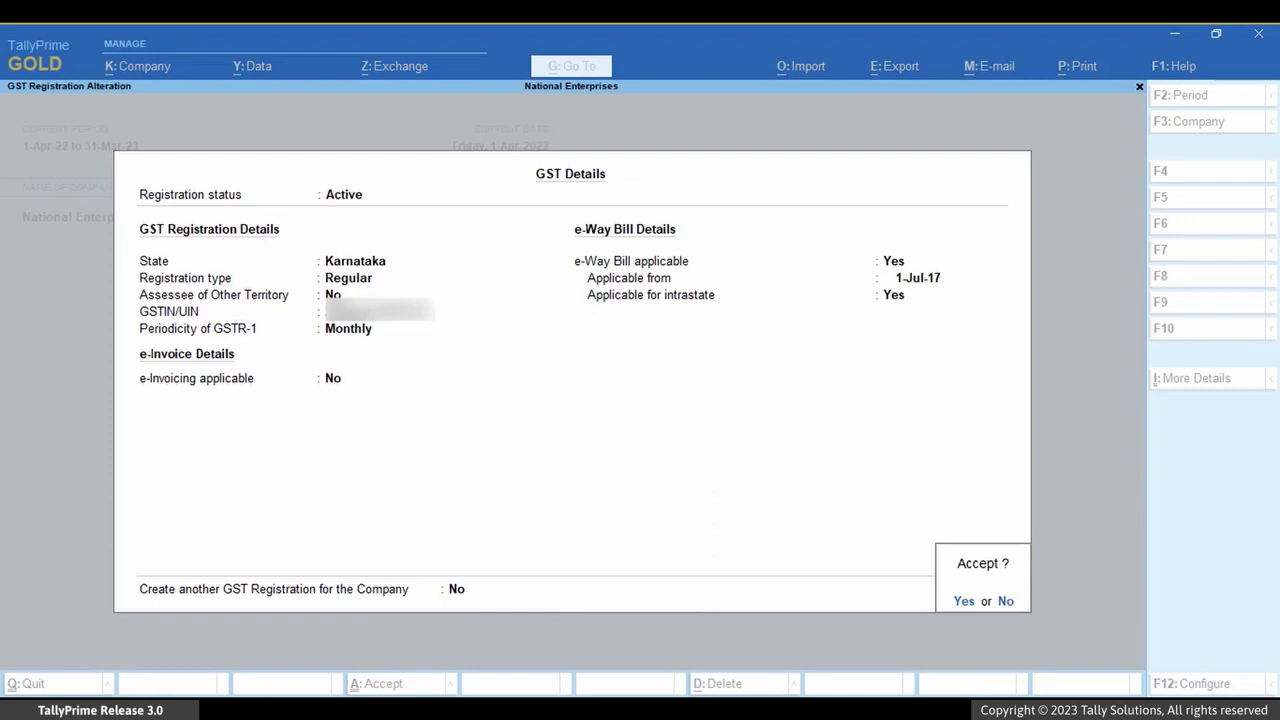
Choose to create another GST registration for the company and accept the Karnataka GST details
type("n")
type("Yes")
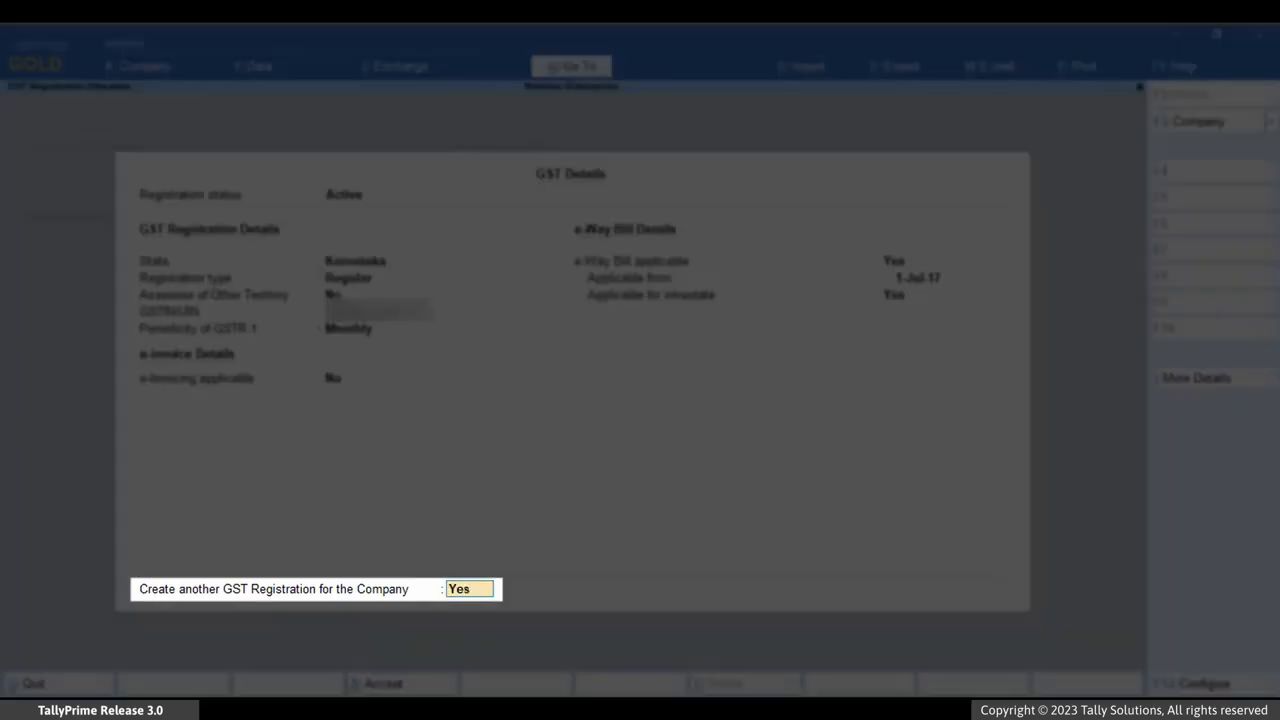
key("Return")
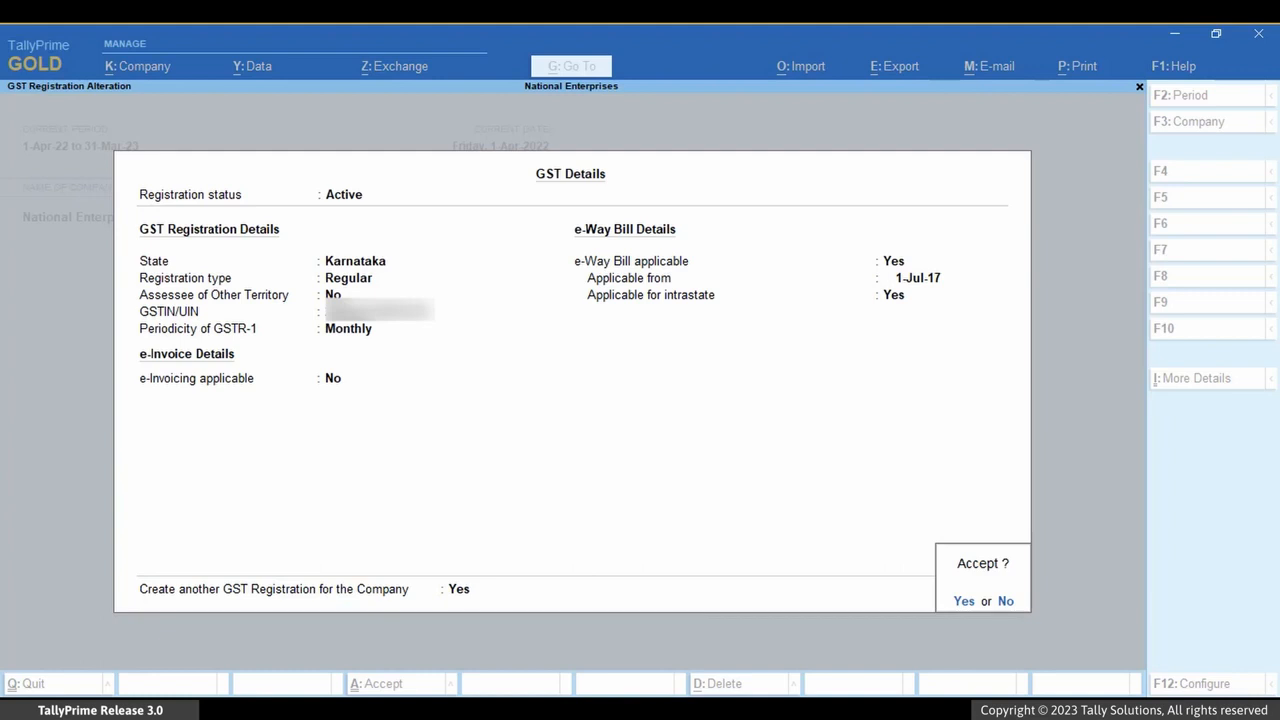
key("y")
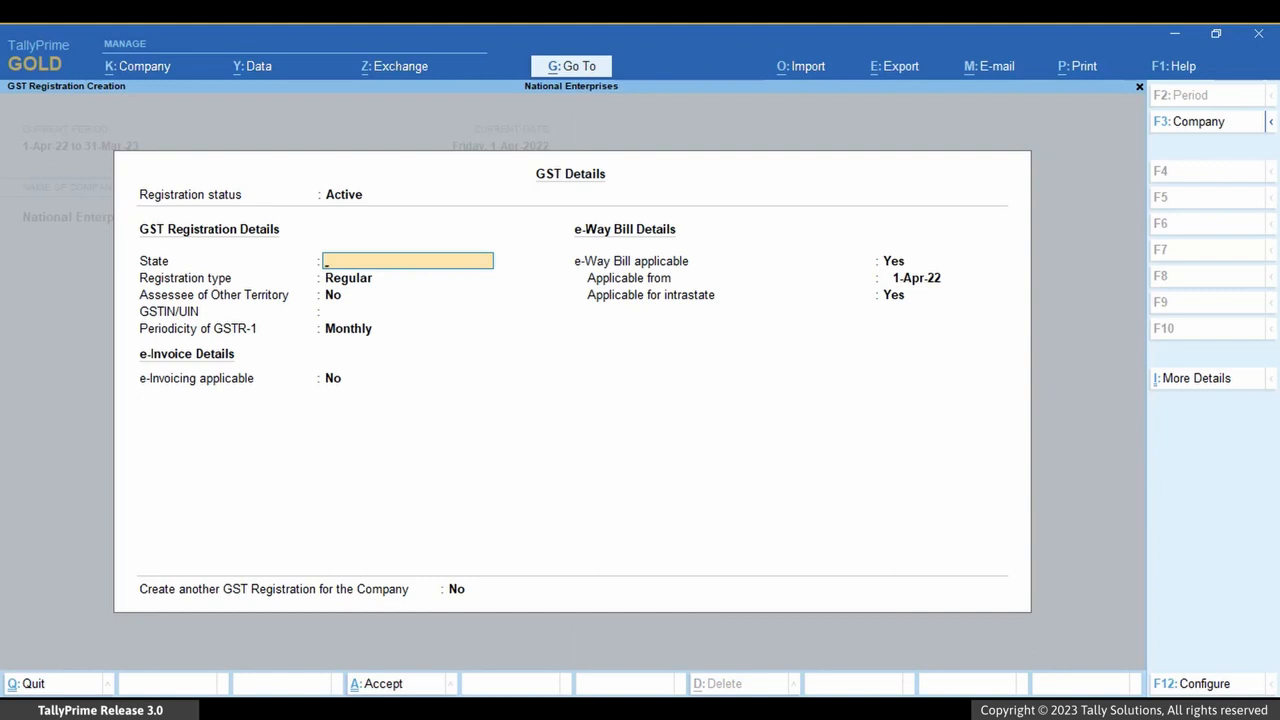
Set the new GST registration's state to Tamil Nadu with the Regular registration type, and fill in its GSTIN/UIN
type("Ta")
key("Return")
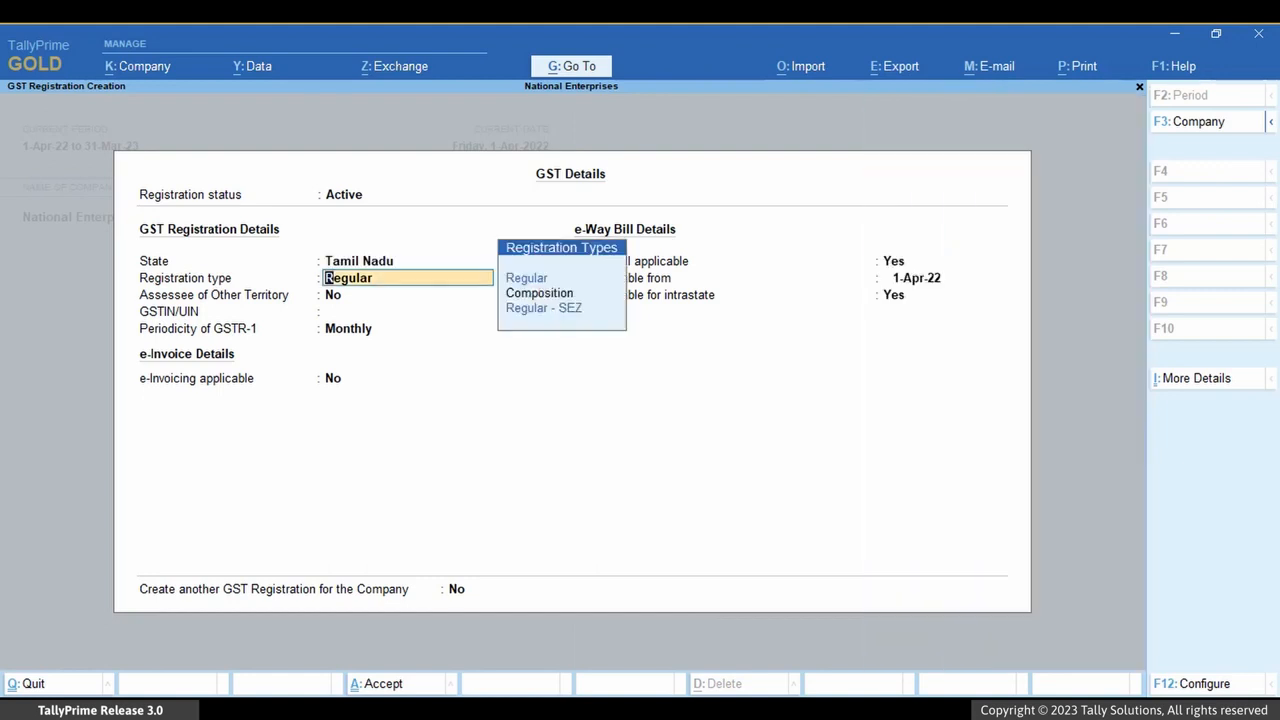
key("Return")
key("Return")
key("ctrl+v")
Make e-invoicing applicable with Chennai as the invoice bill from place, and save the Tamil Nadu registration
key("Return")
key("Return")
key("y")
key("Return")
type("Chennai")
key("Return")
key("Return")
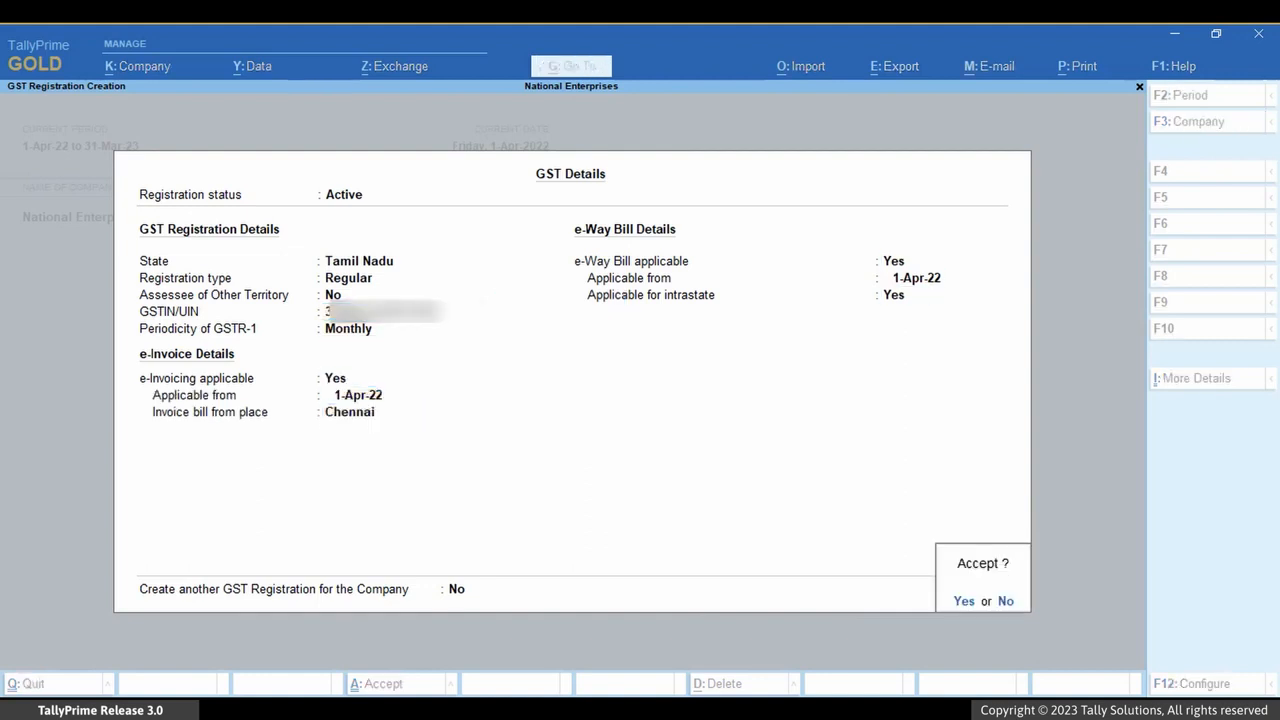
key("y")
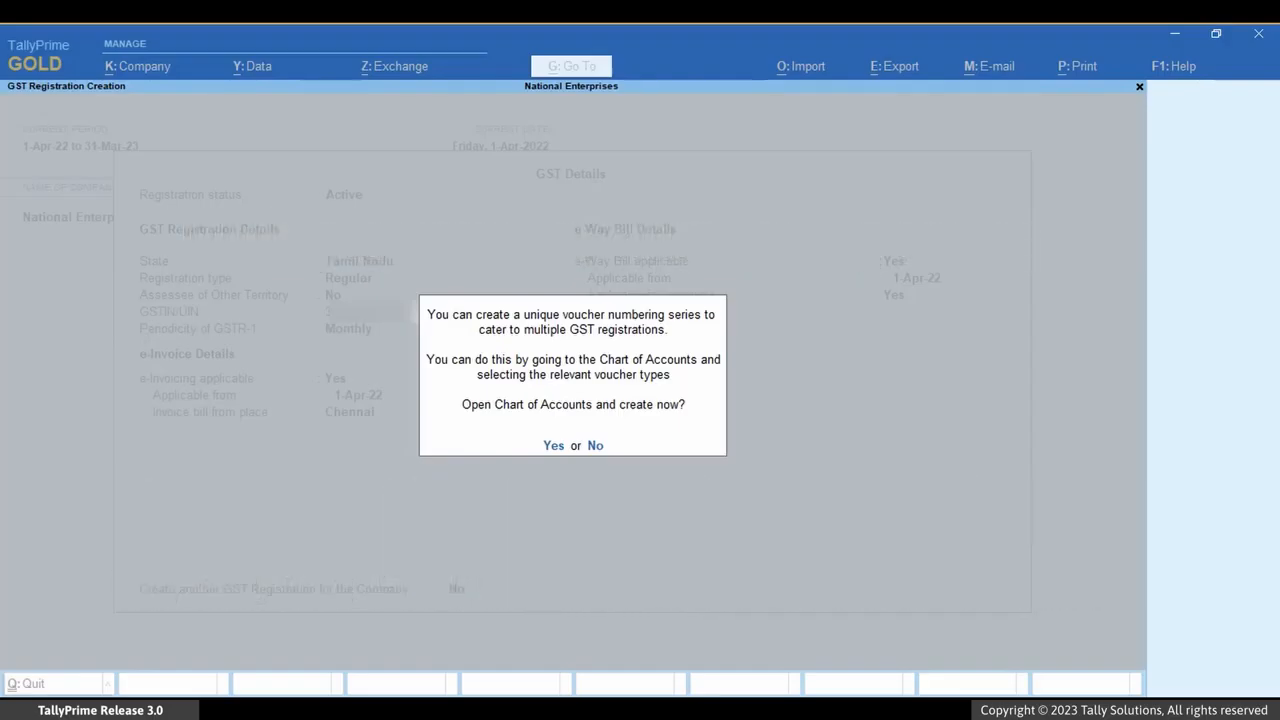
Agree to open the Chart of Accounts and start a new voucher numbering series for the Sales voucher type
key("y")
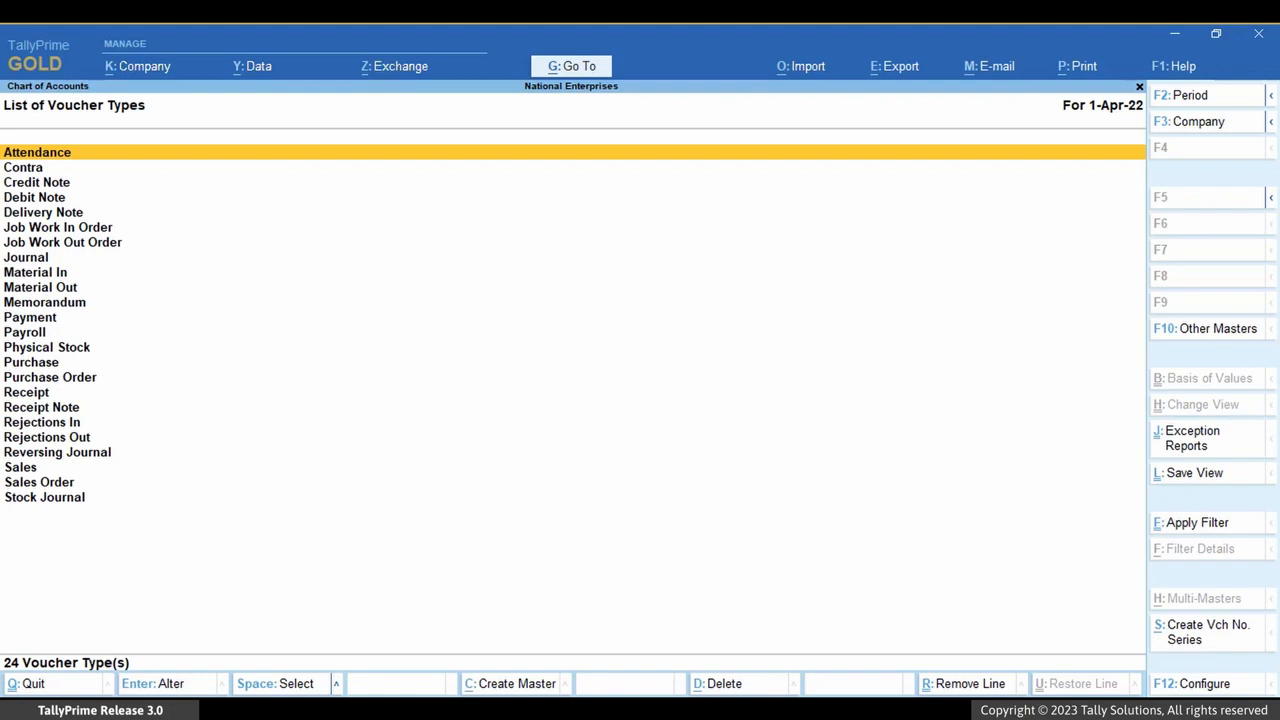
key("Down")
key("Down")
key("Down")
key("Down")
key("Down")
key("Down")
key("Down")
key("Down")
key("Down")
key("Down")
key("Down")
key("Down")
key("Down")
key("Down")
key("Down")
key("Down")
key("Down")
key("Down")
key("Down")
key("Down")
key("Down")
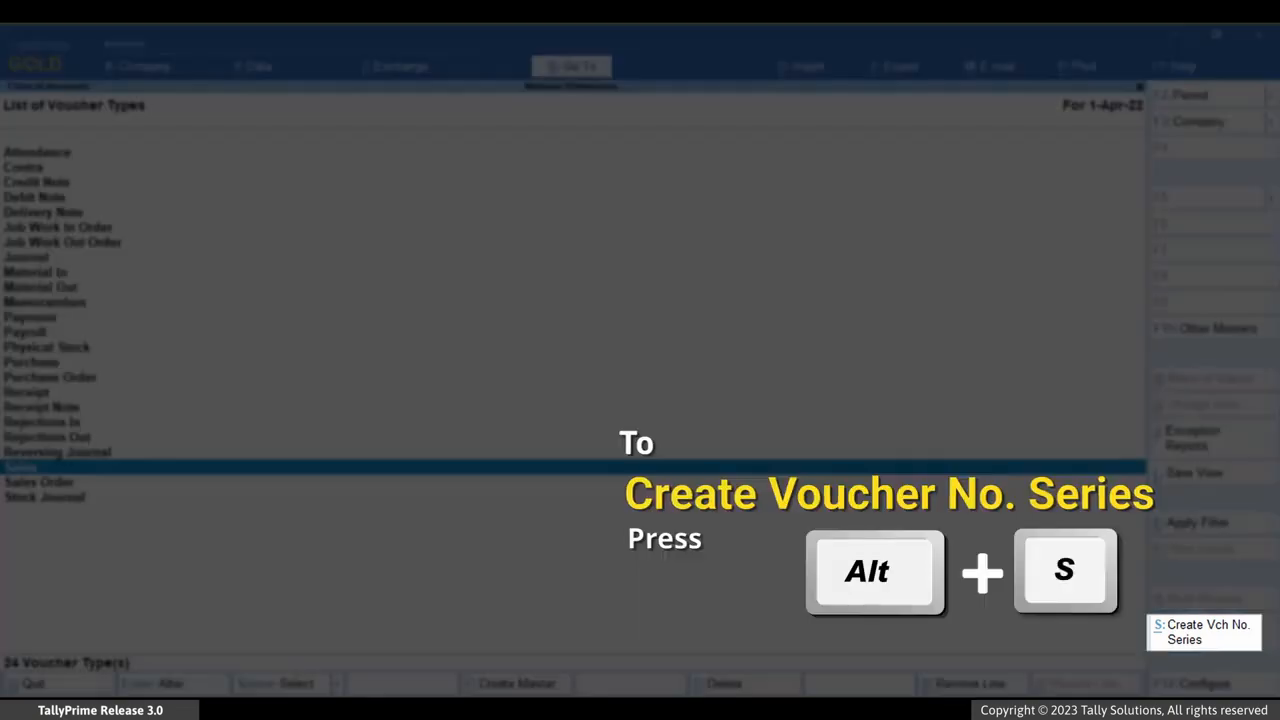
key("alt+s")
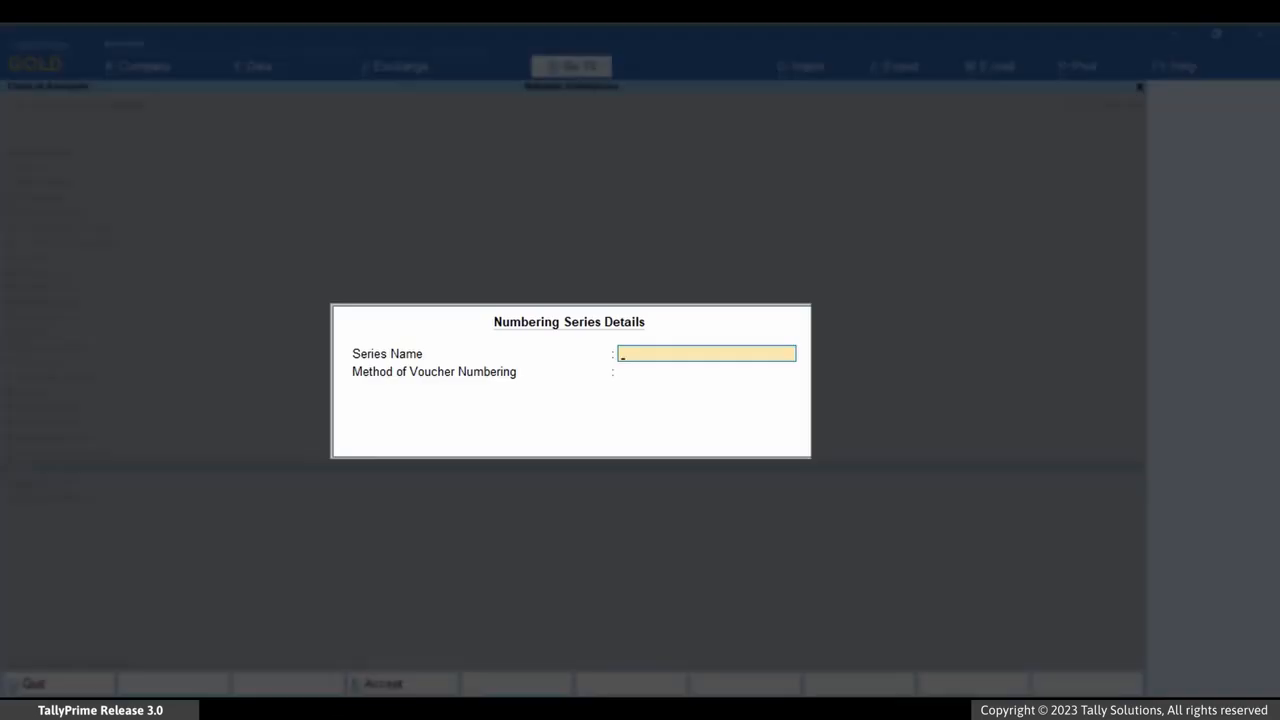
Name the series TN Series with Automatic numbering and Retain Original Voucher No., enable additional numbering details, and save it
type("TN Series")
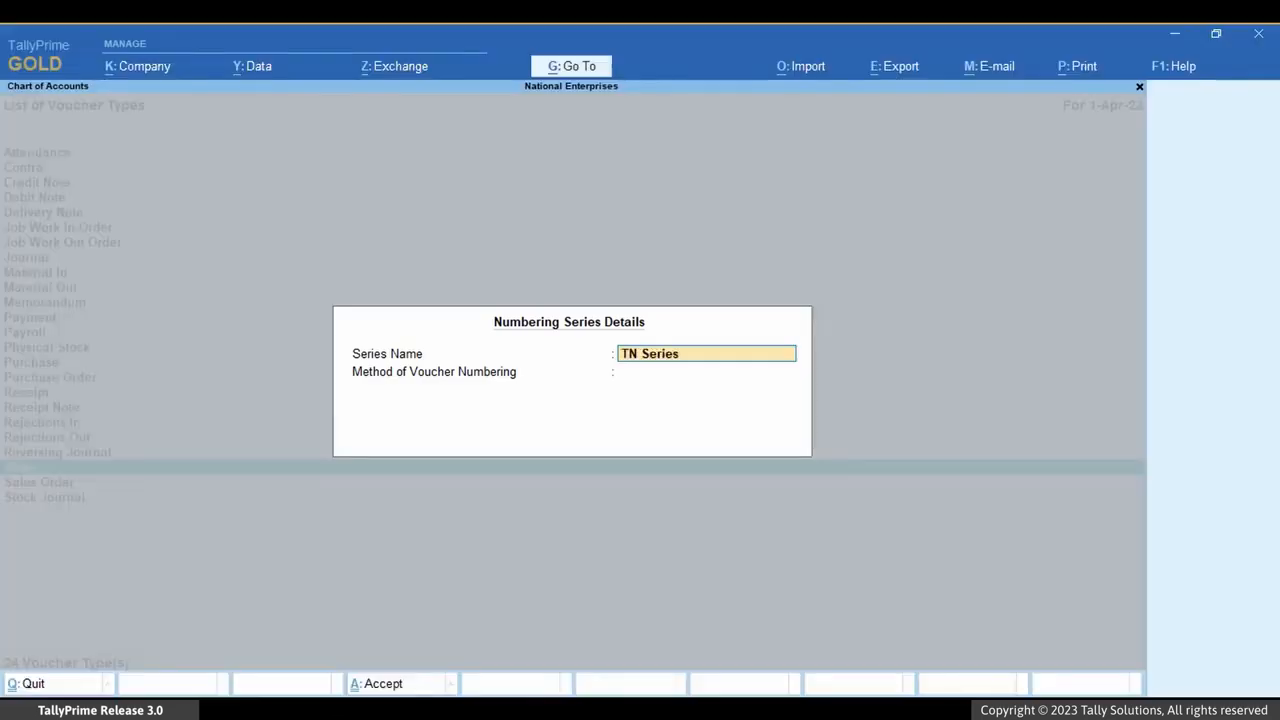
key("Return")
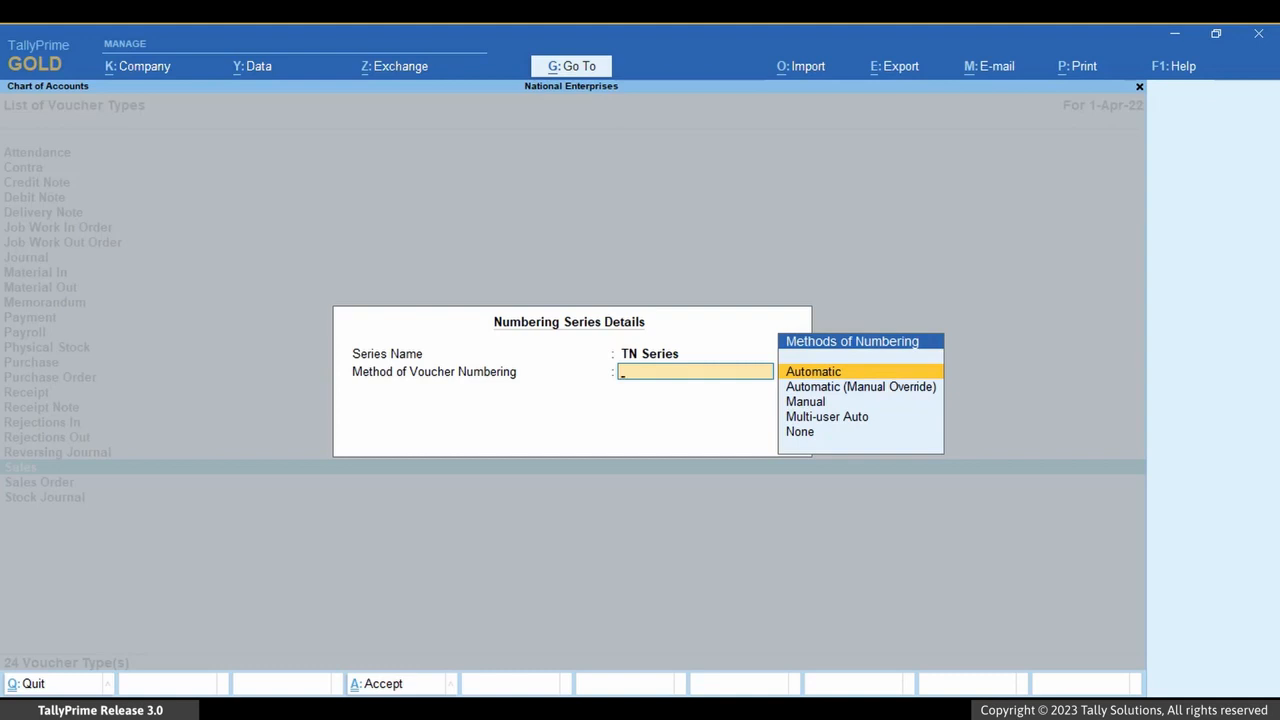
key("Return")
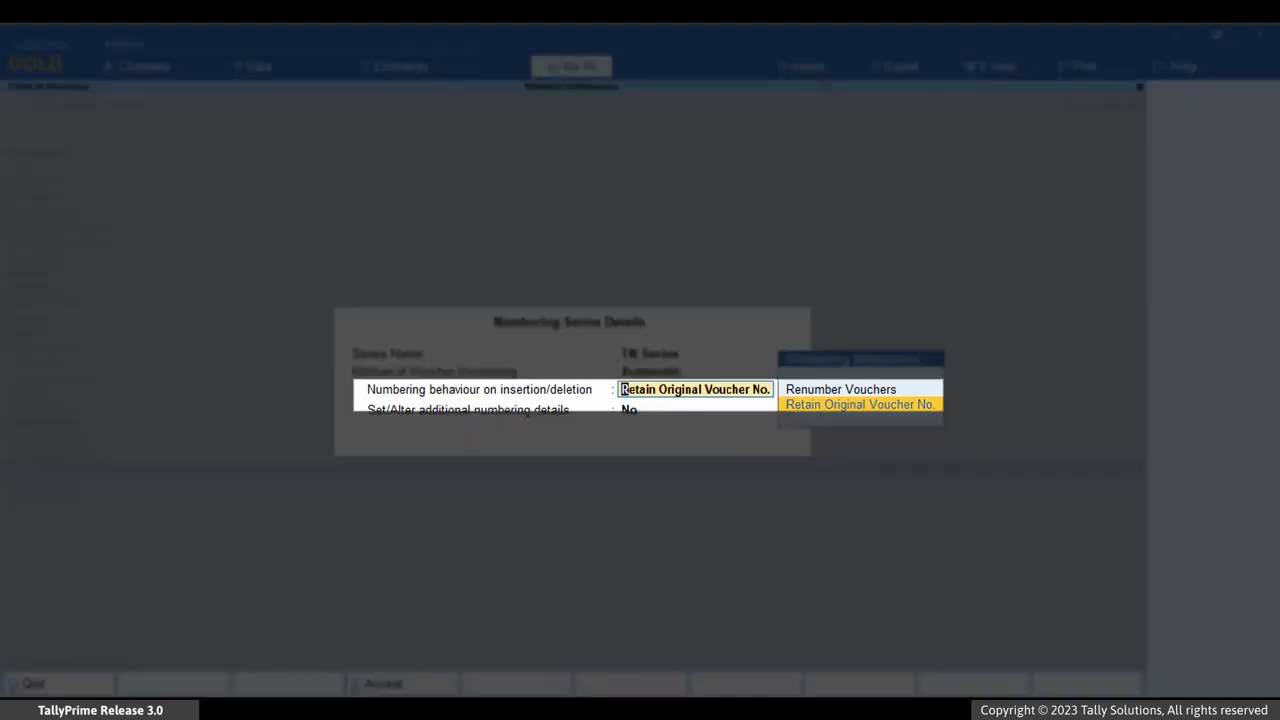
key("Return")
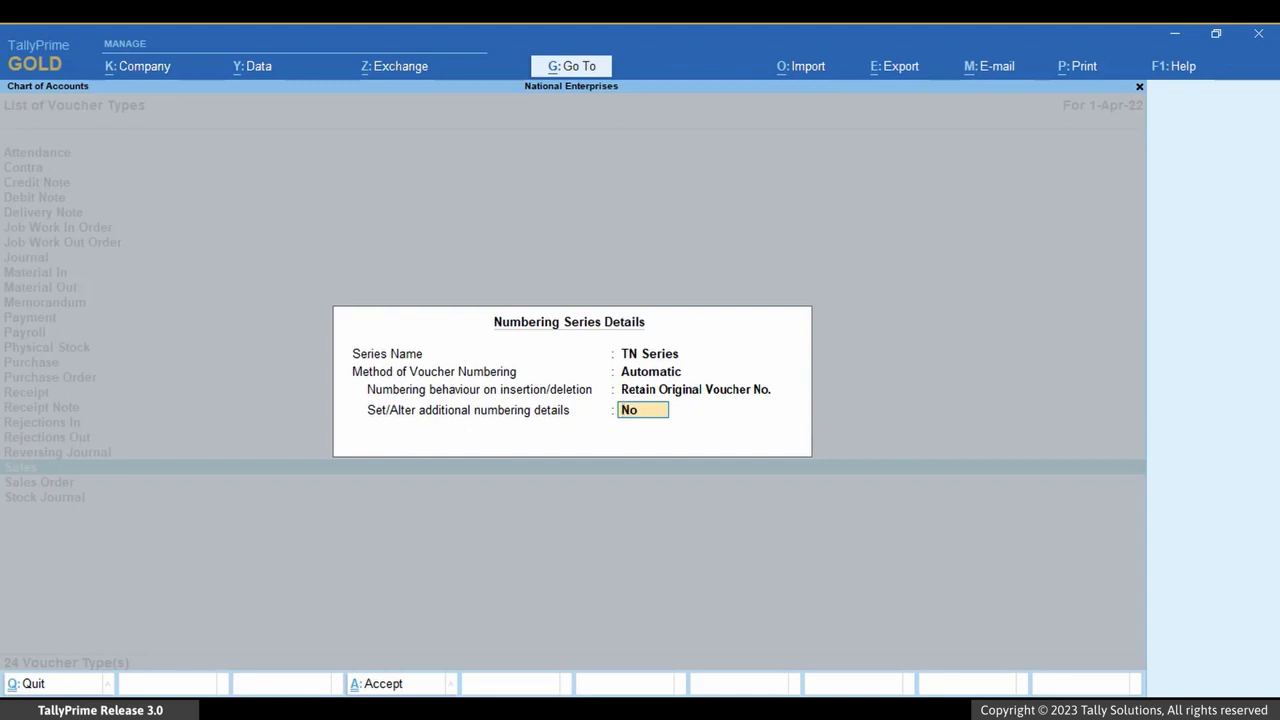
key("y")
key("Return")
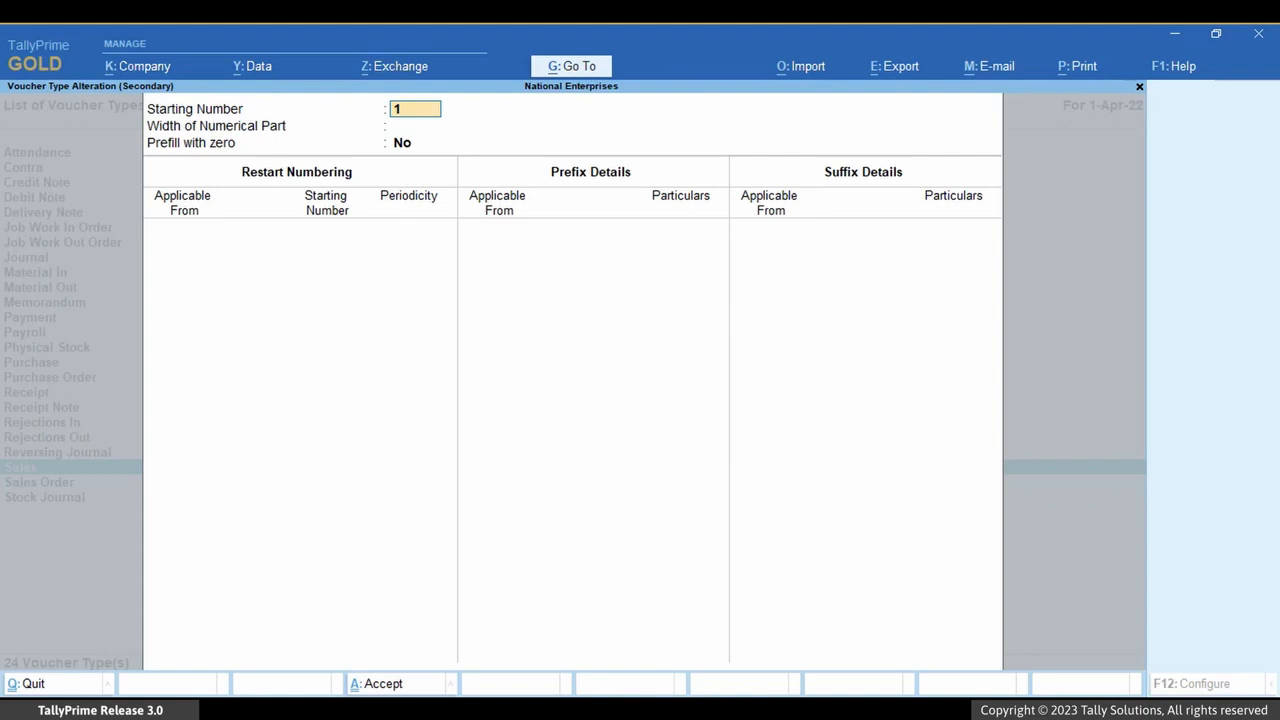
key("ctrl+a")
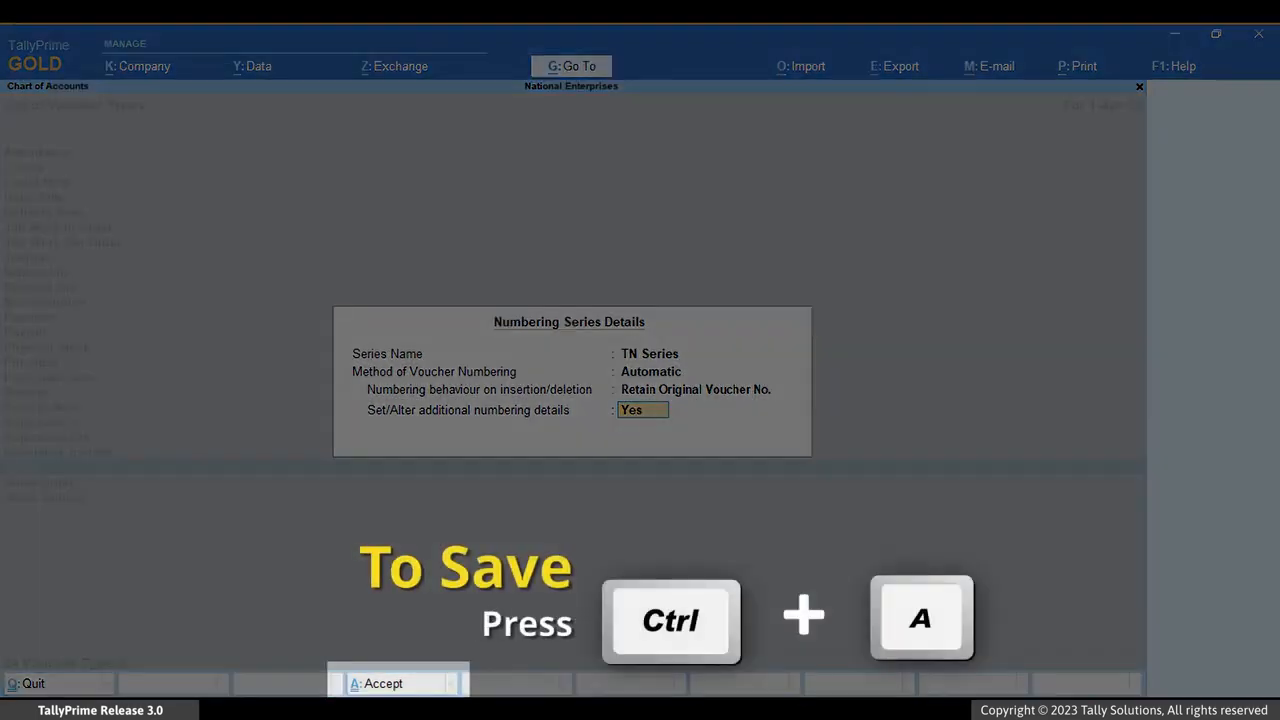
key("ctrl+a")
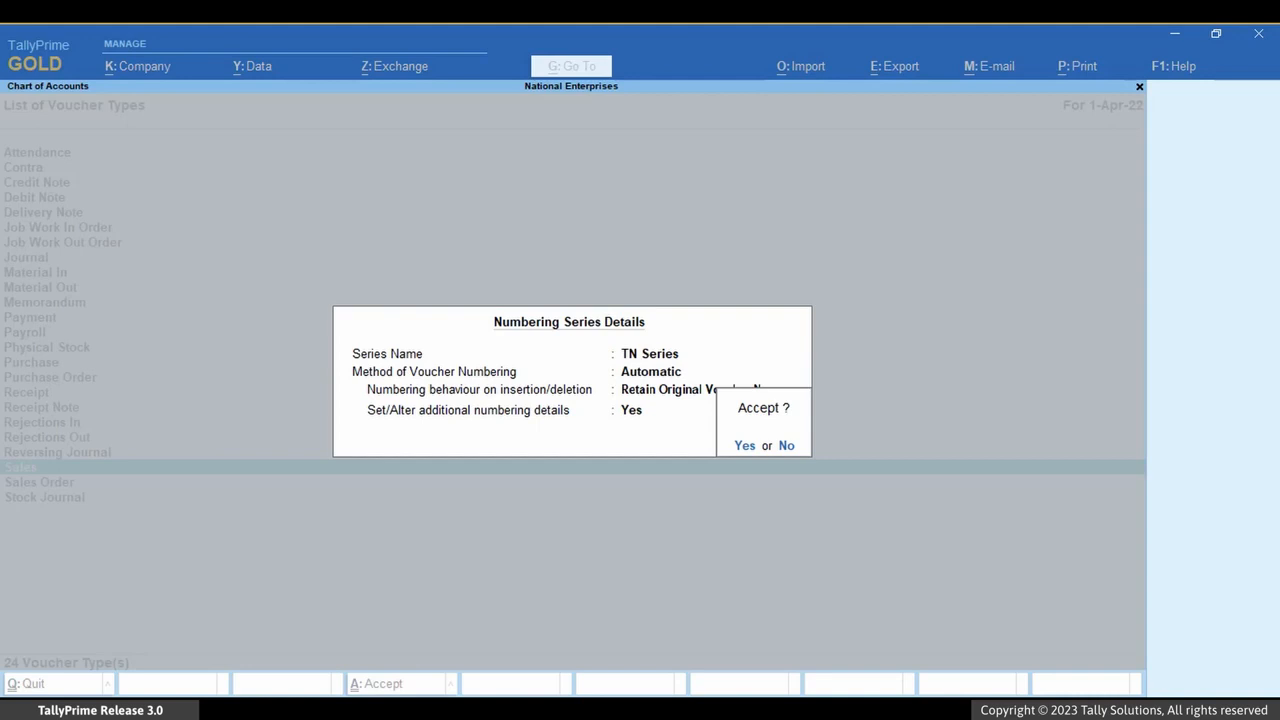
key("Return")
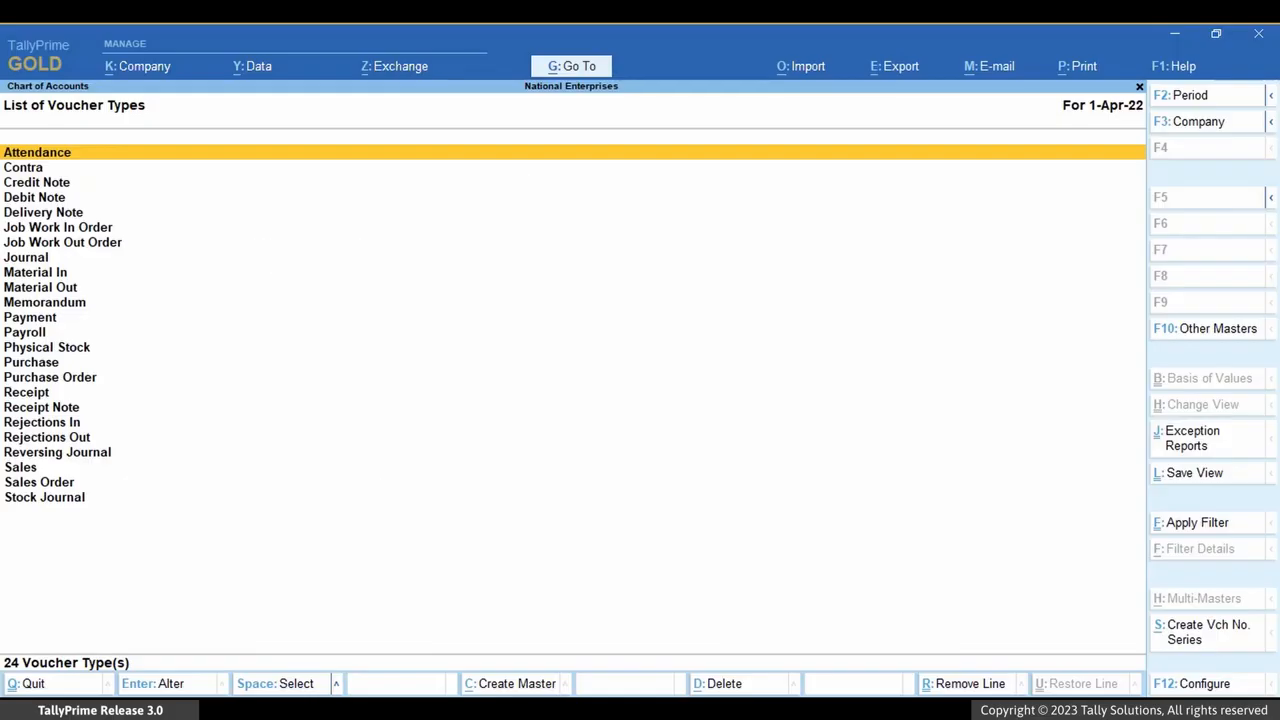
Open the Purchase voucher type for alteration
key("alt+g")
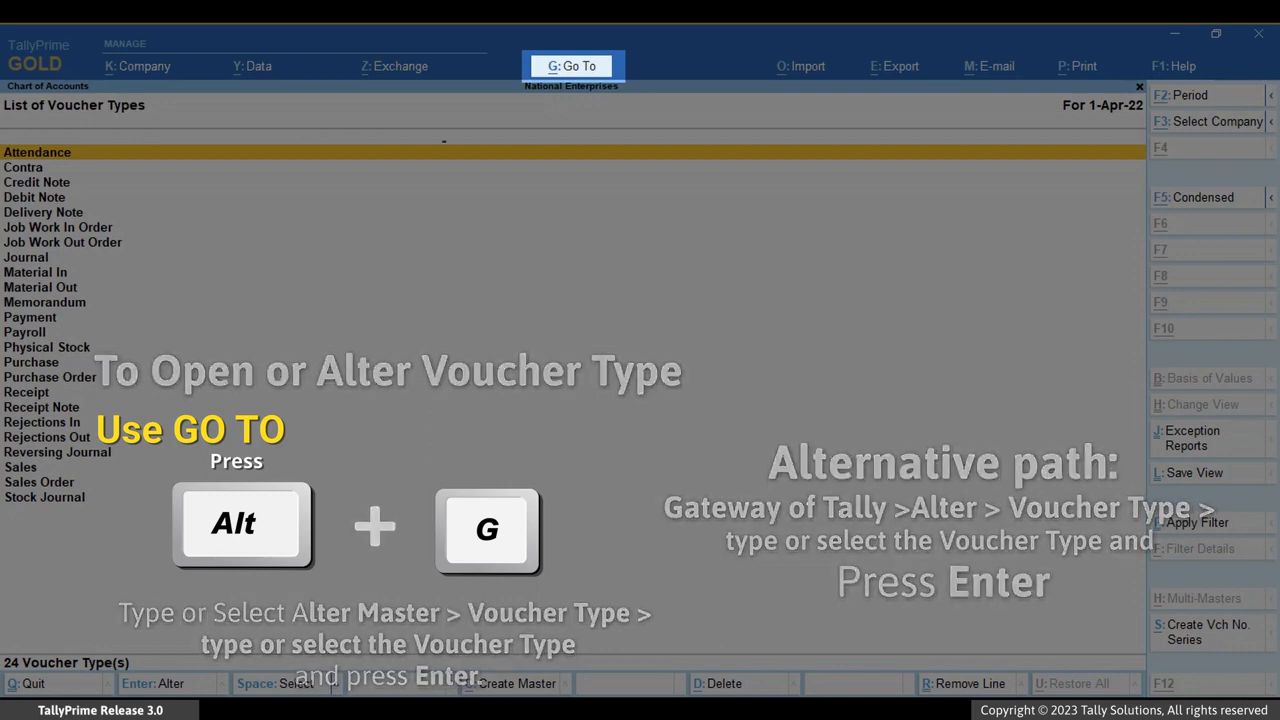
key("Up")
key("Up")
key("Up")
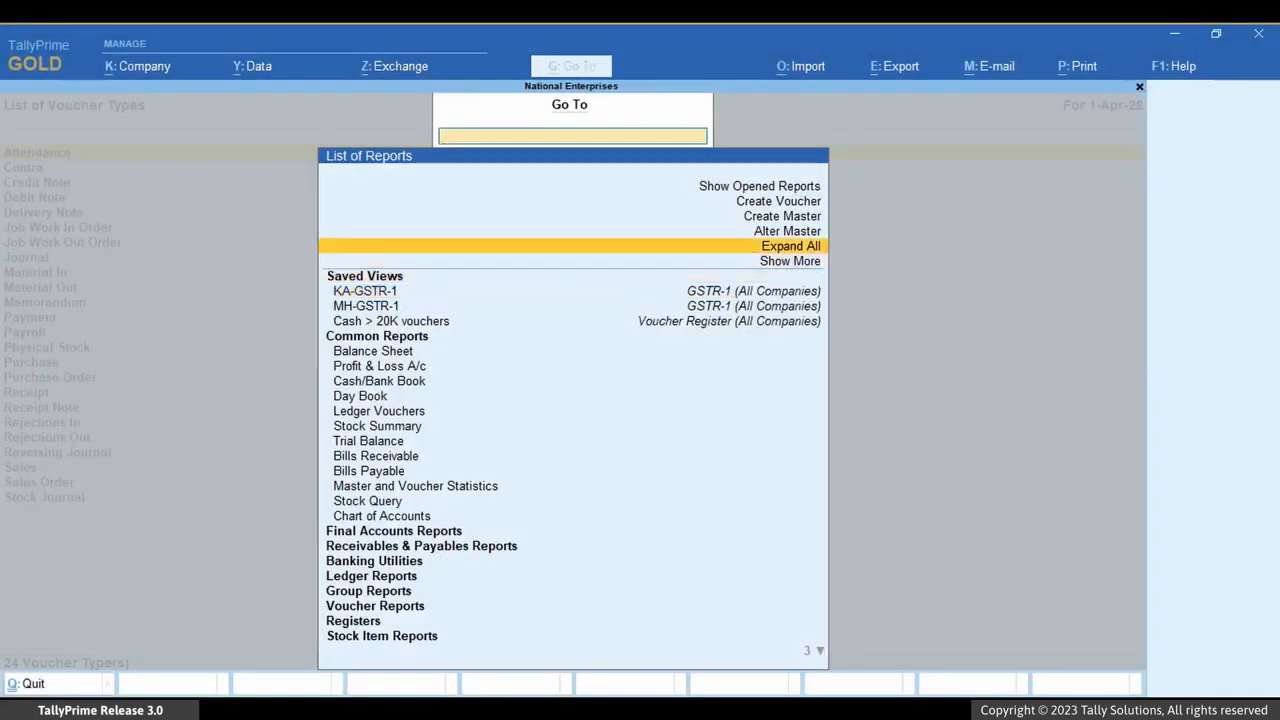
key("Return")
key("Down")
key("Down")
key("Down")
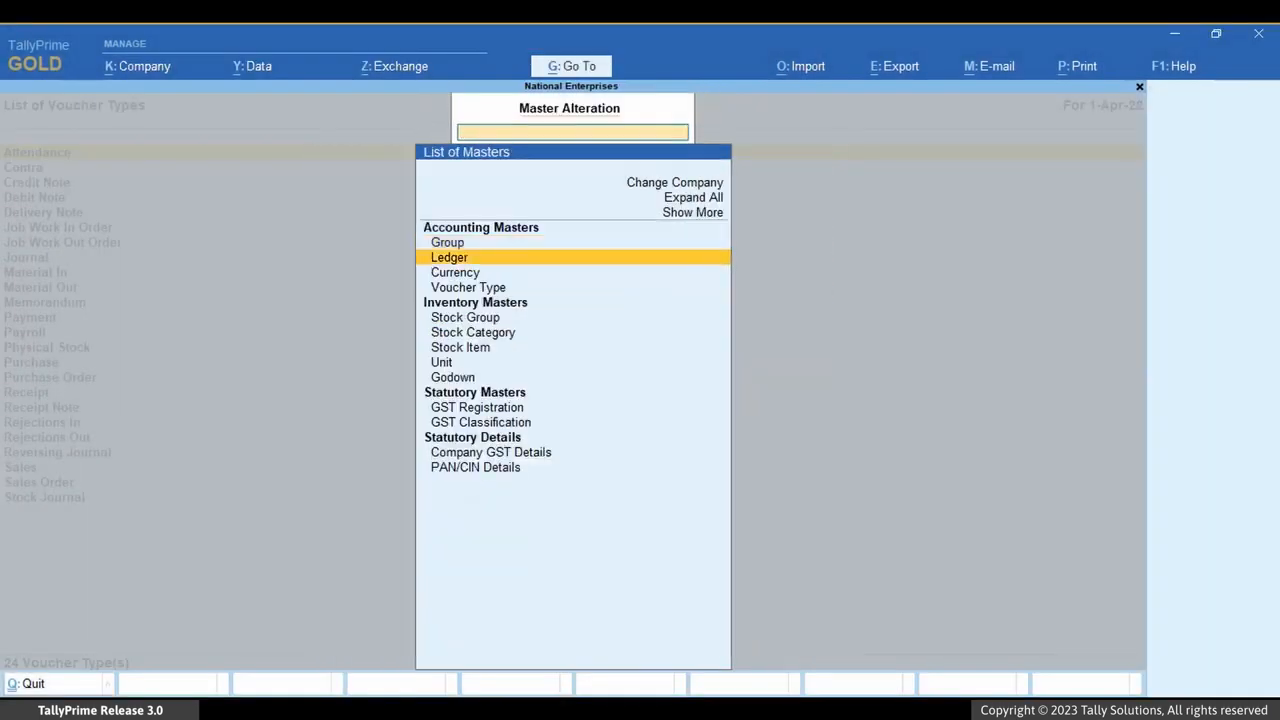
key("Return")
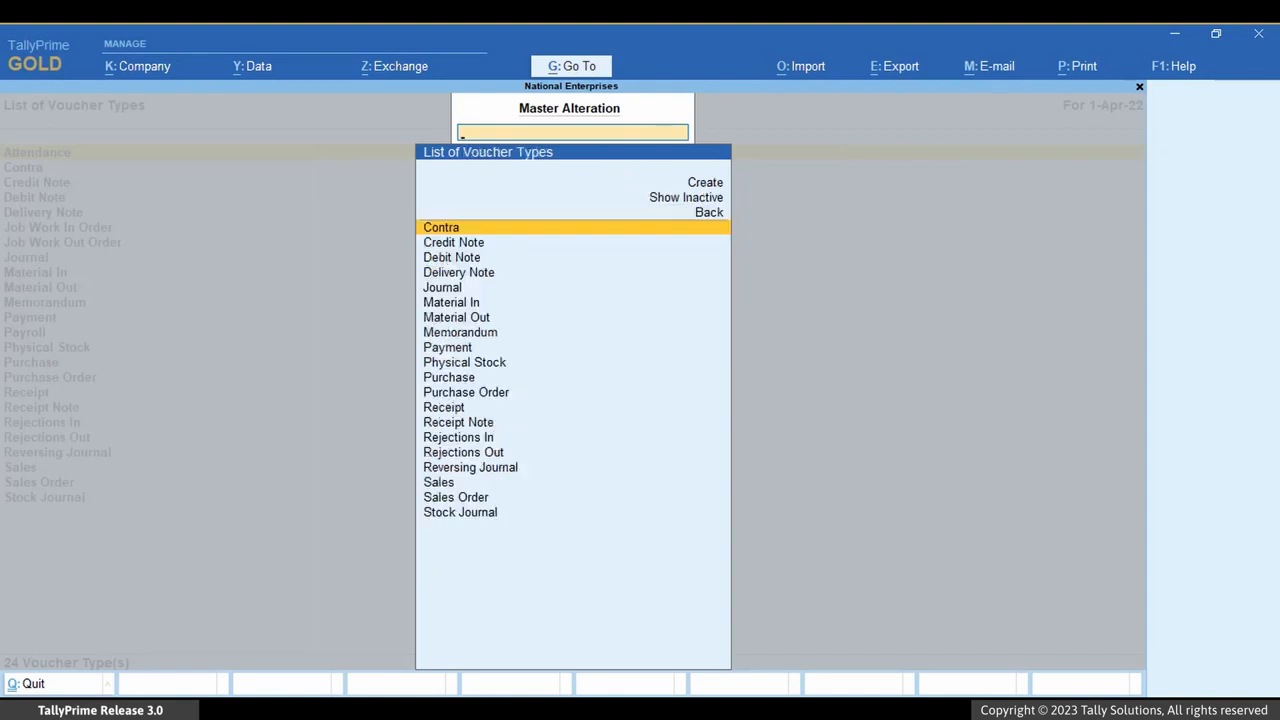
key("Down")
key("Down")
key("Down")
key("Down")
key("Down")
key("Down")
key("Down")
key("Down")
key("Down")
key("Down")
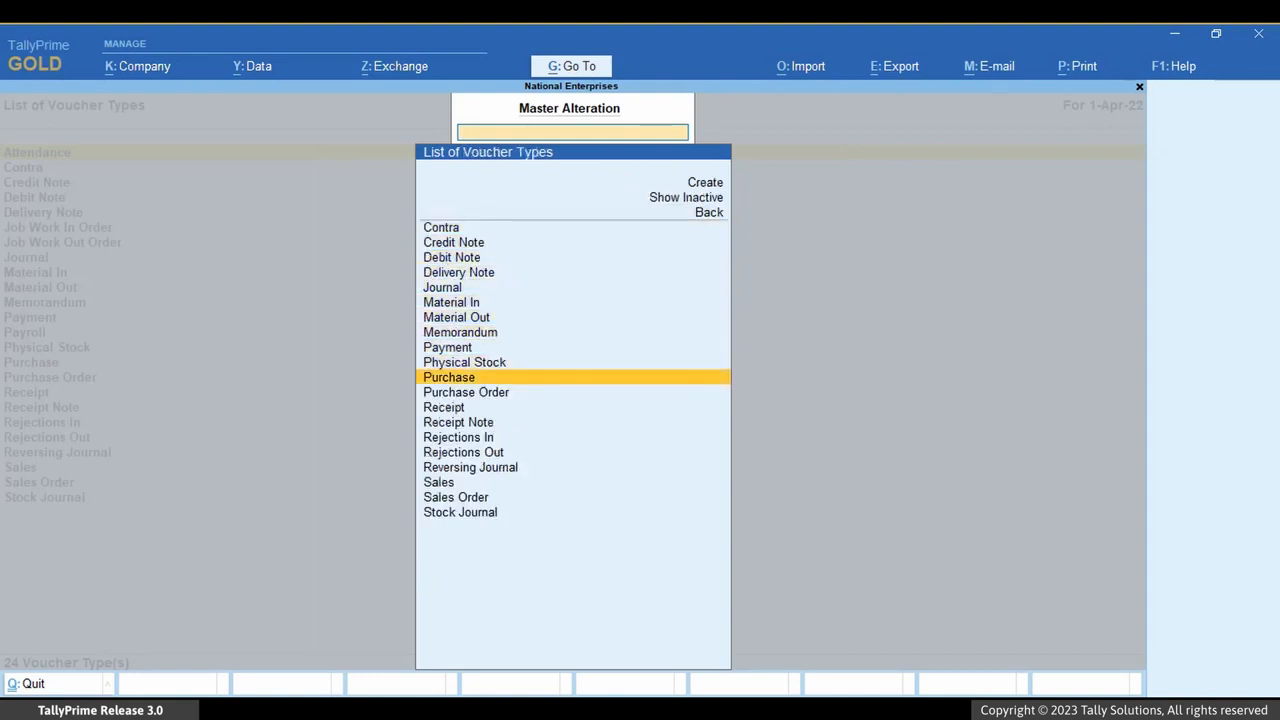
key("Return")
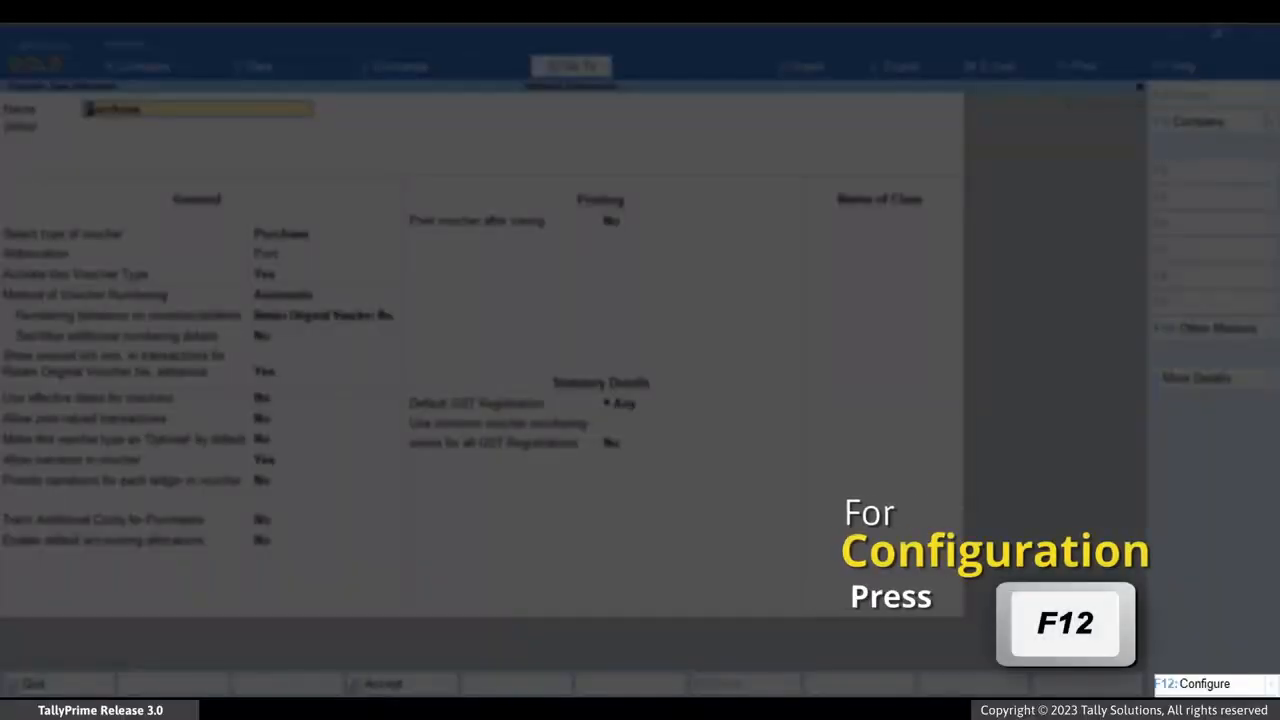
Configure the voucher type screen to allow defining multiple numbering series for vouchers
key("F12")
key("Down")
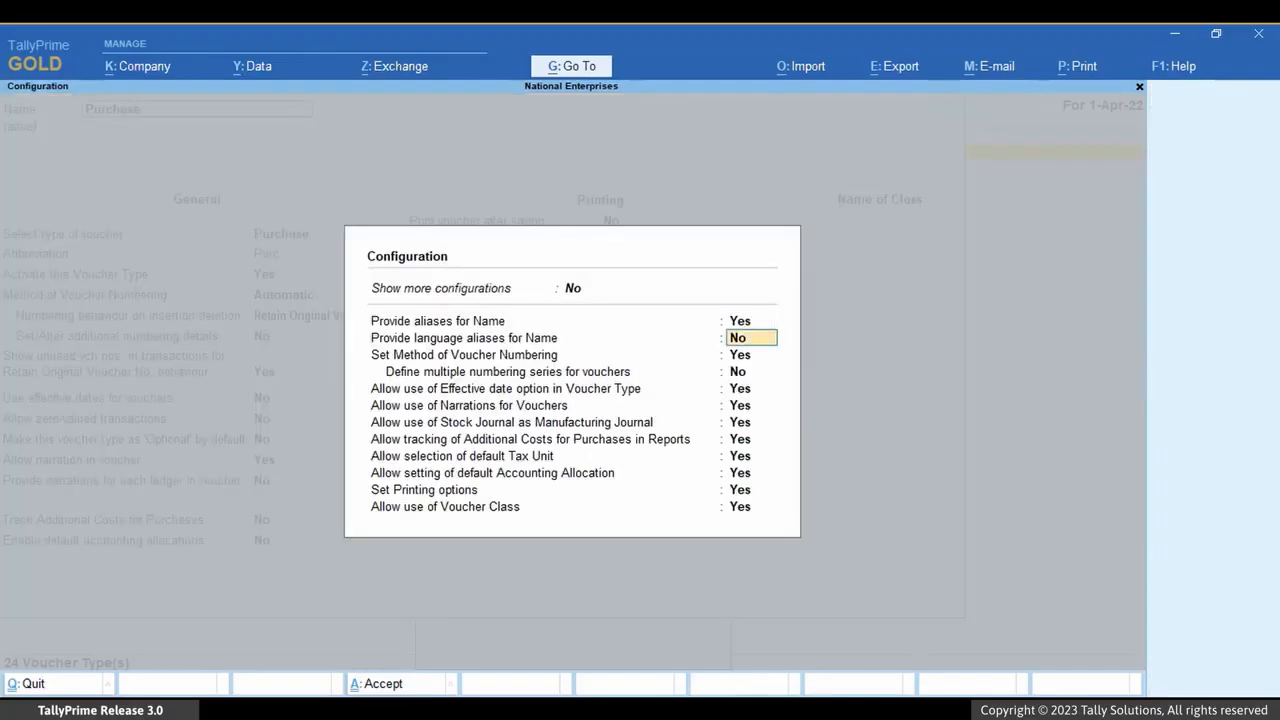
key("Down")
key("Down")
key("y")
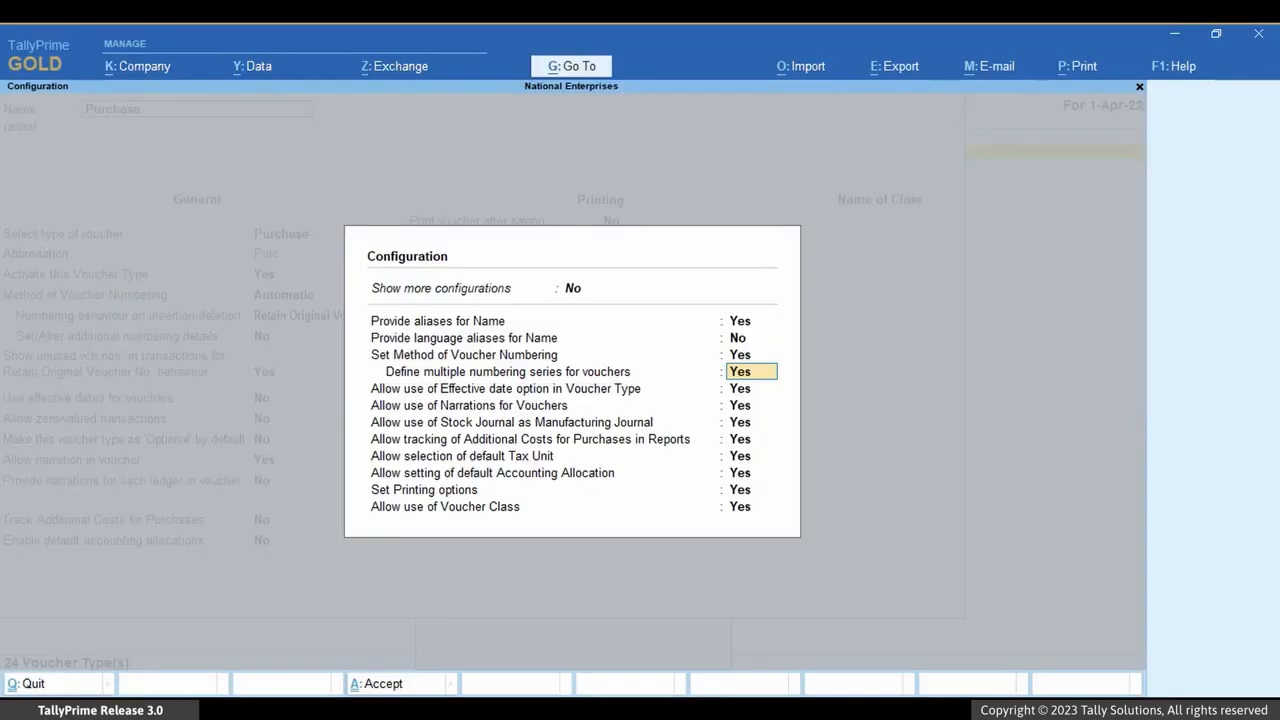
key("Return")
key("ctrl+a")
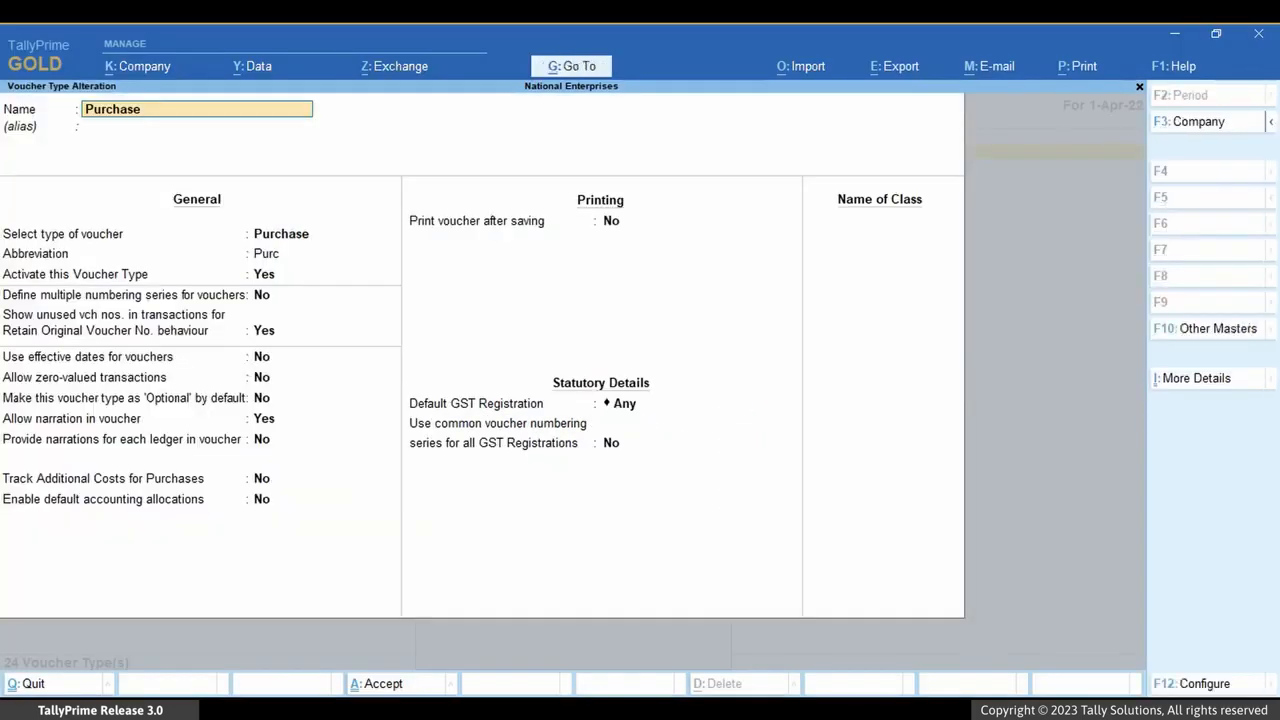
Set Define multiple numbering series for vouchers to Yes for the Purchase voucher type
key("Return")
key("Return")
key("Return")
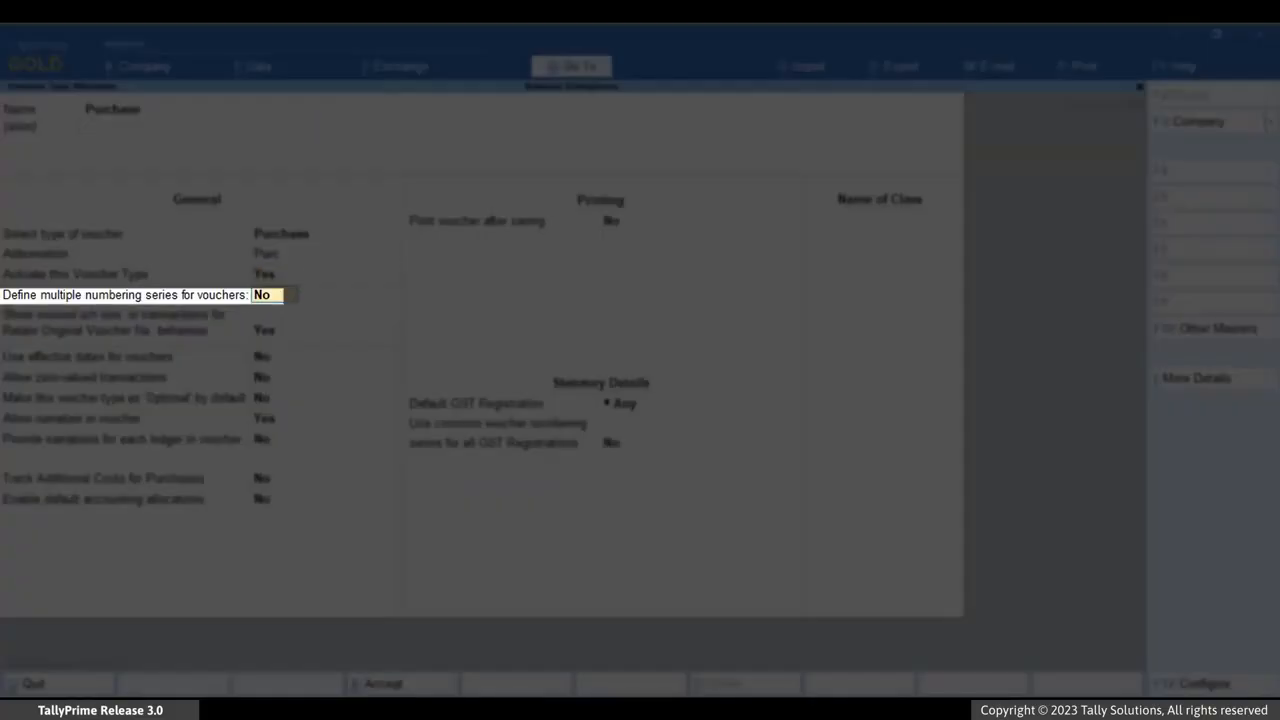
key("Return")
type("Yes")
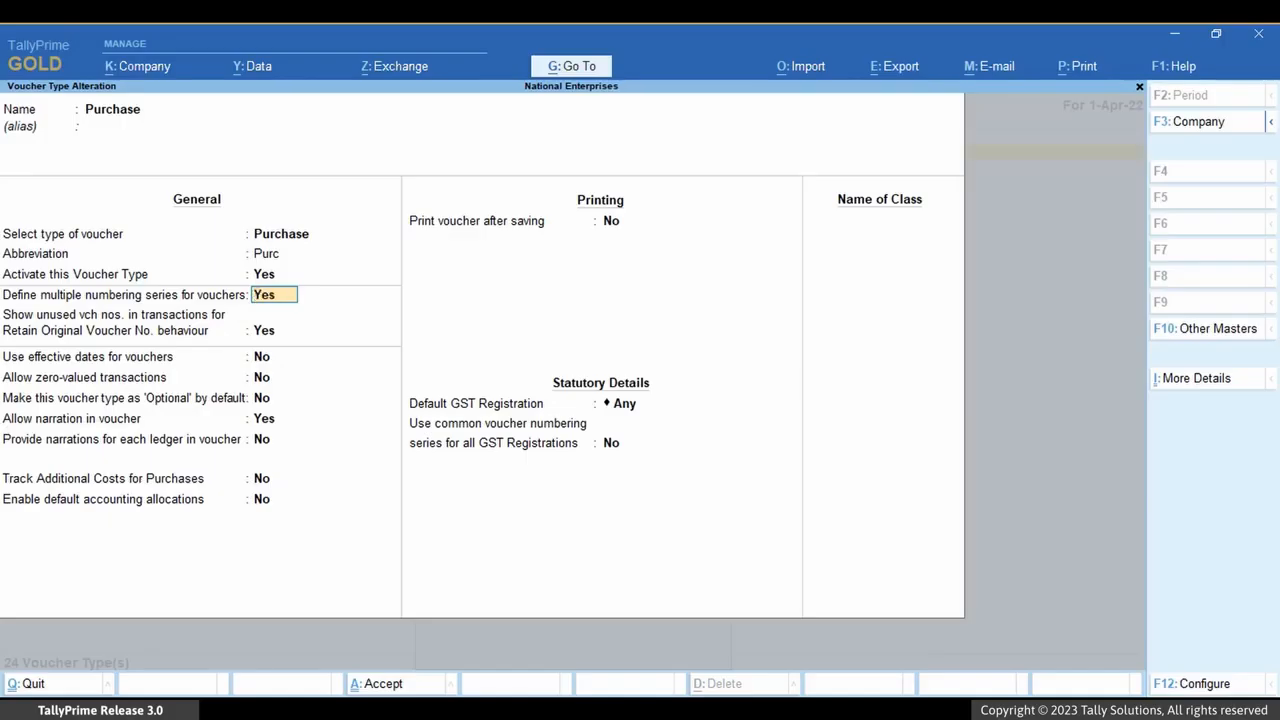
key("Return")
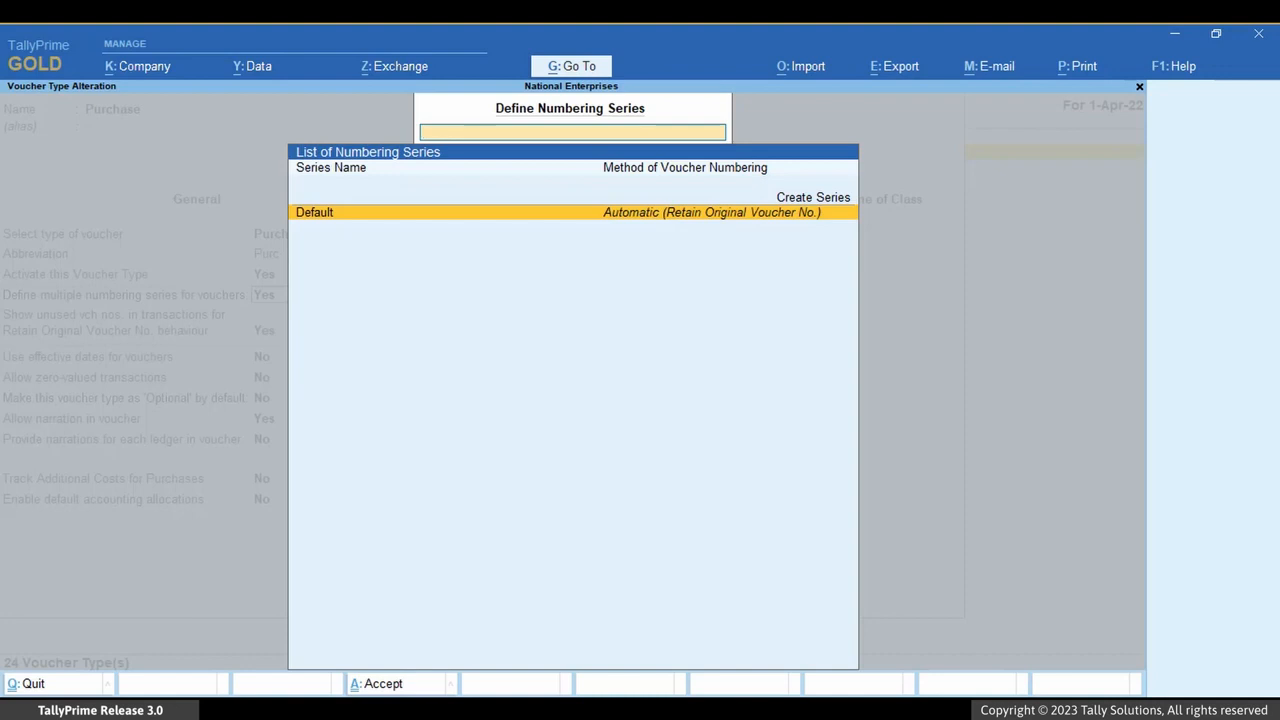
Create a Kar/Purchase series with Automatic numbering and Retain Original Voucher No., and save the Purchase voucher type
key("Up")
key("Return")
type("Kar/Purchase")
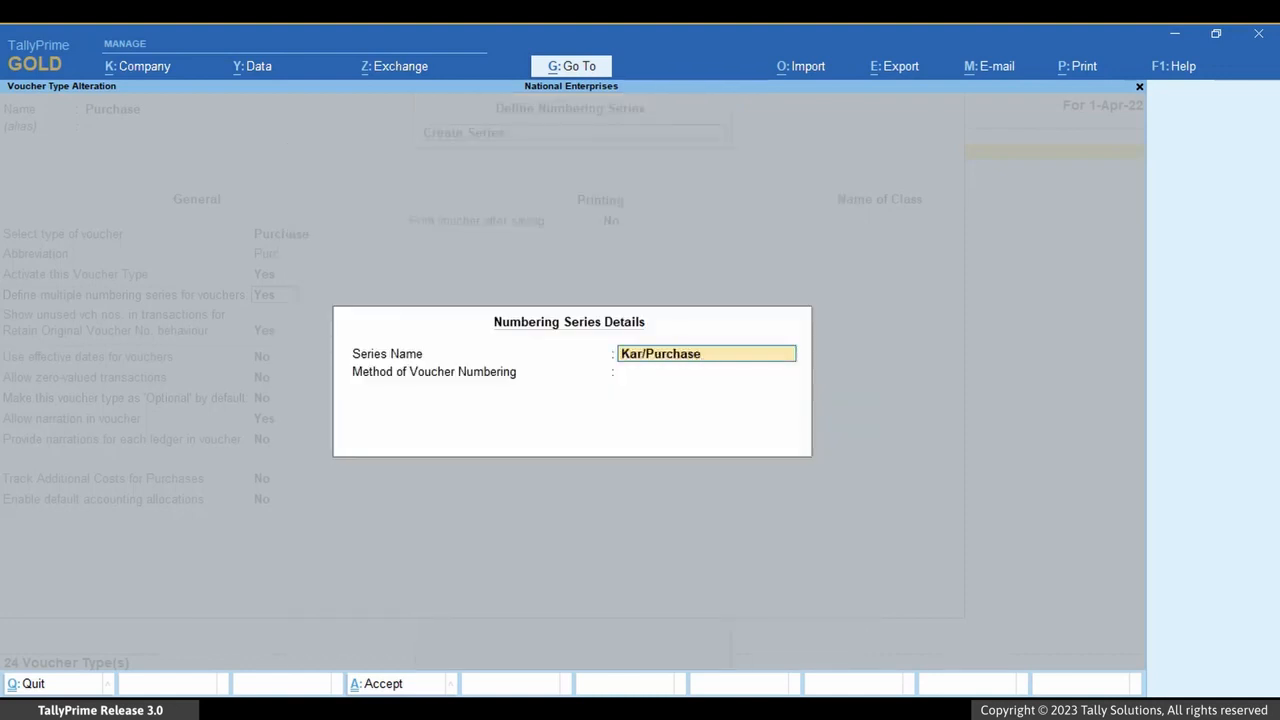
key("Return")
key("Return")
key("Return")
key("Return")
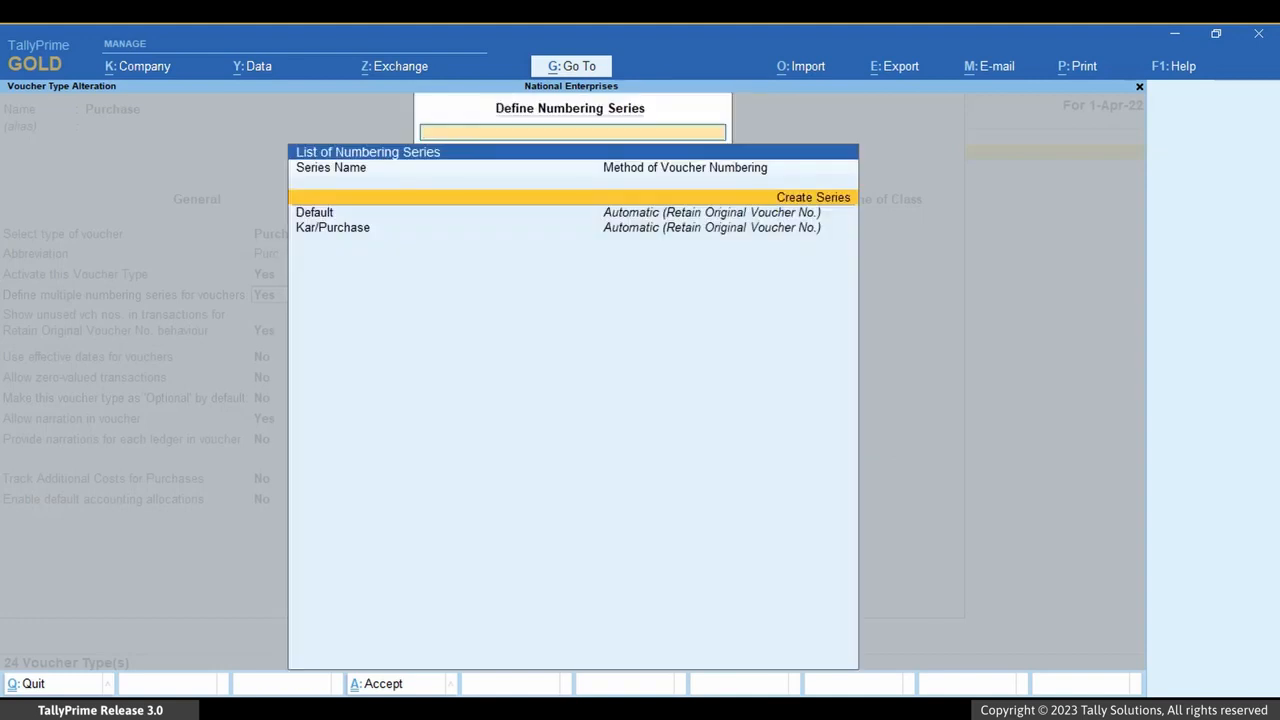
key("Escape")
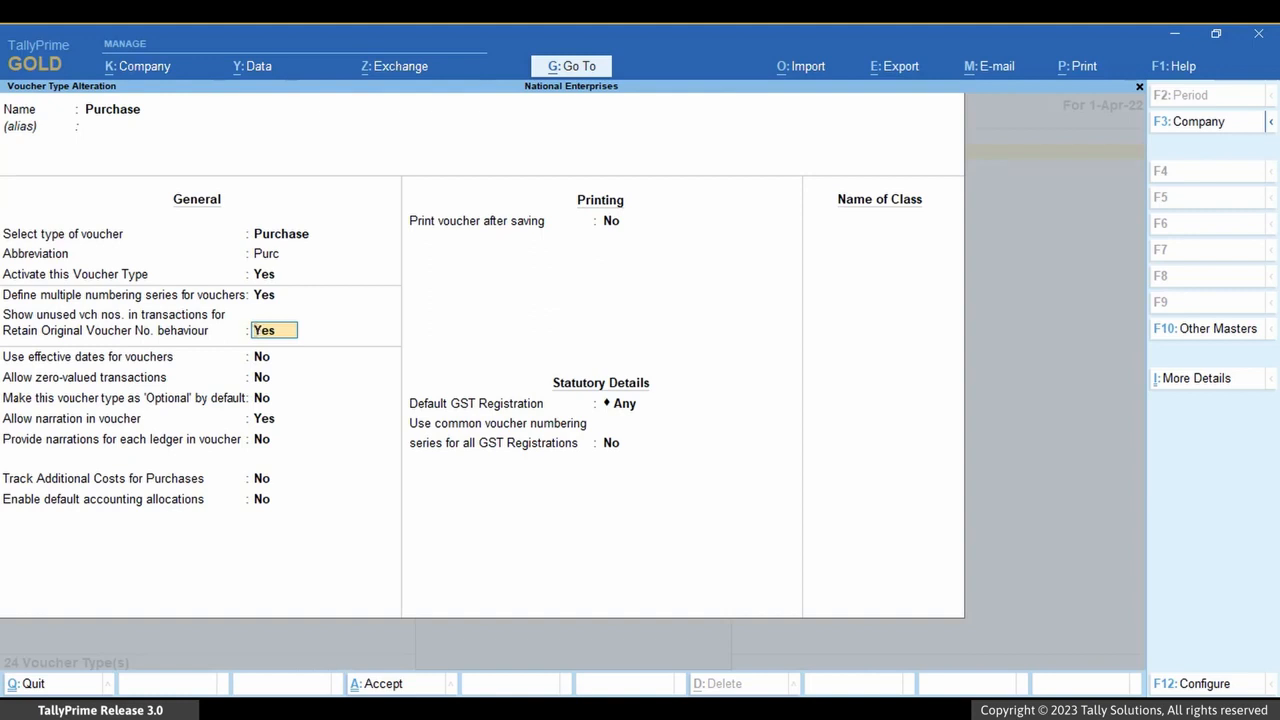
key("ctrl+a")
Return to the company features and bring up the list of GST registrations with GST enabled
key("Escape")
key("Escape")
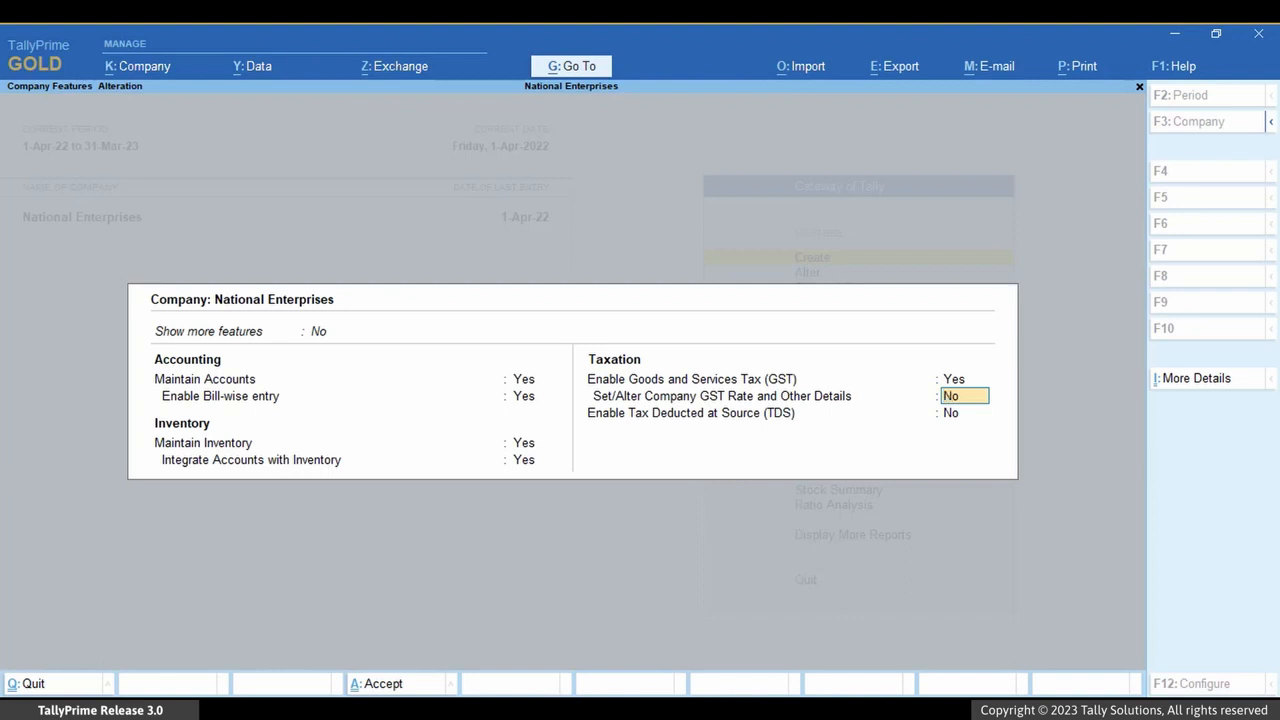
key("Up")
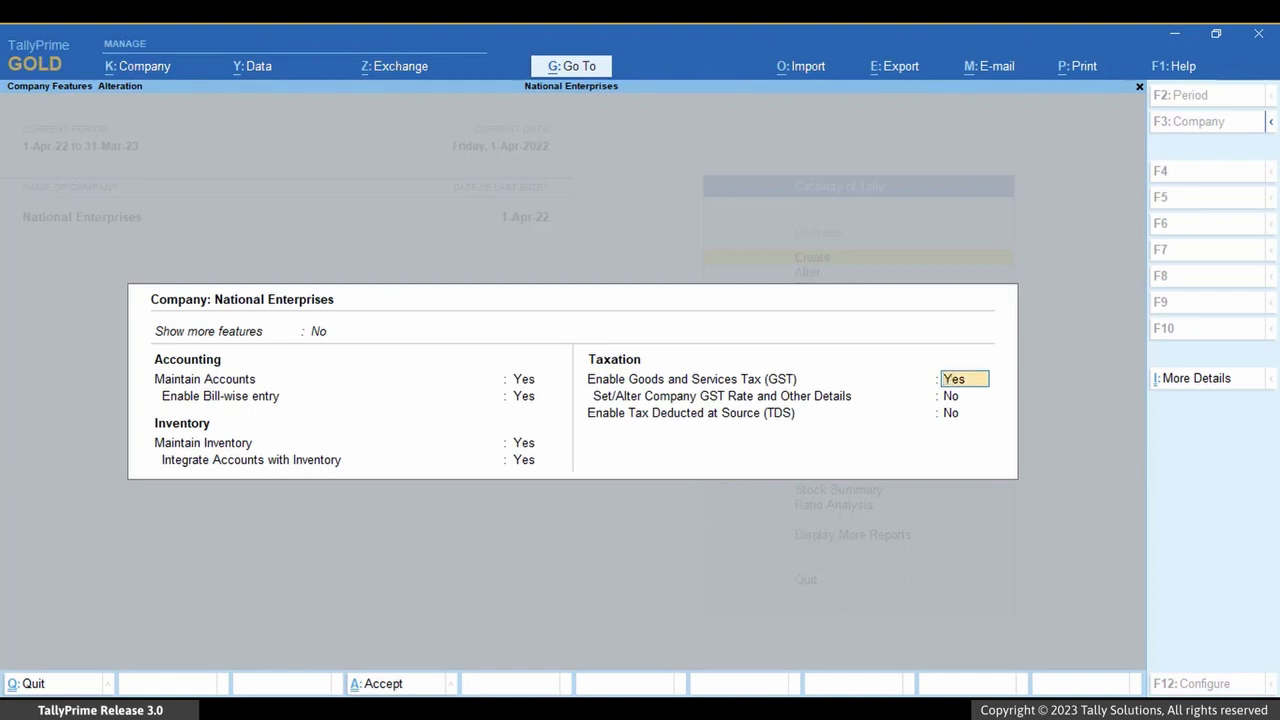
key("Return")
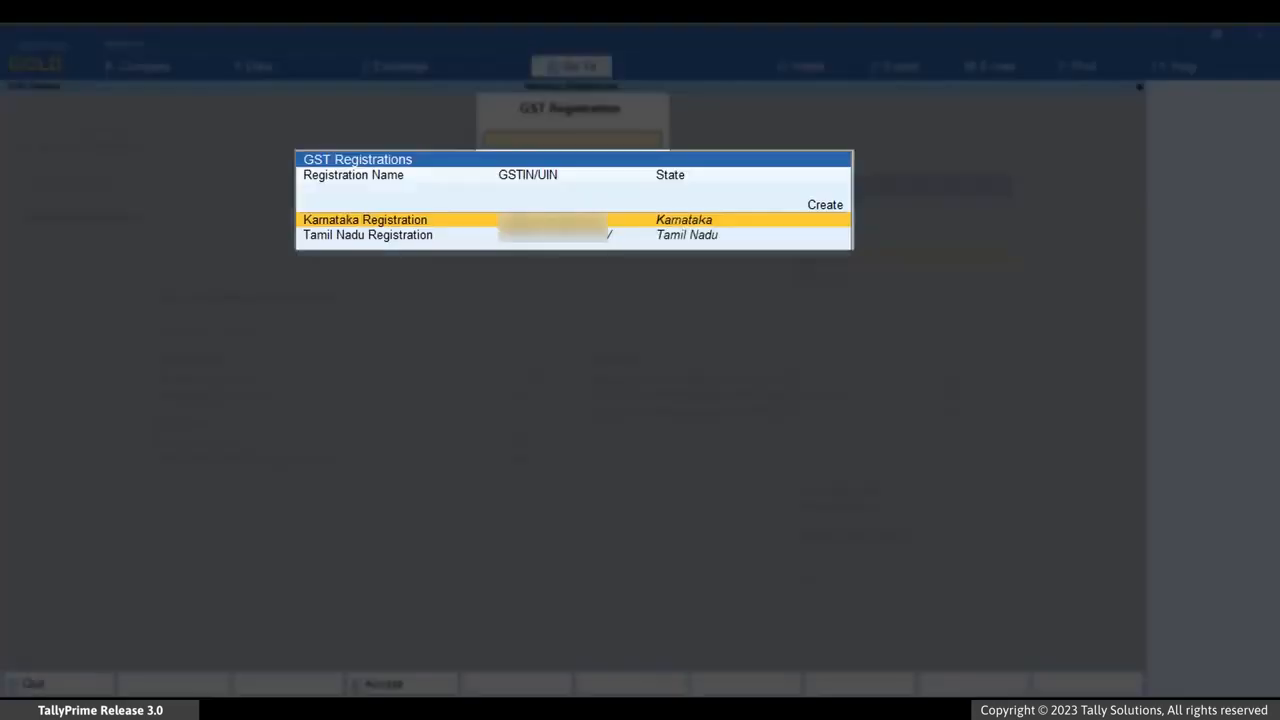
Review the GST details of the Tamil Nadu Registration and return to the company features
key("Down")
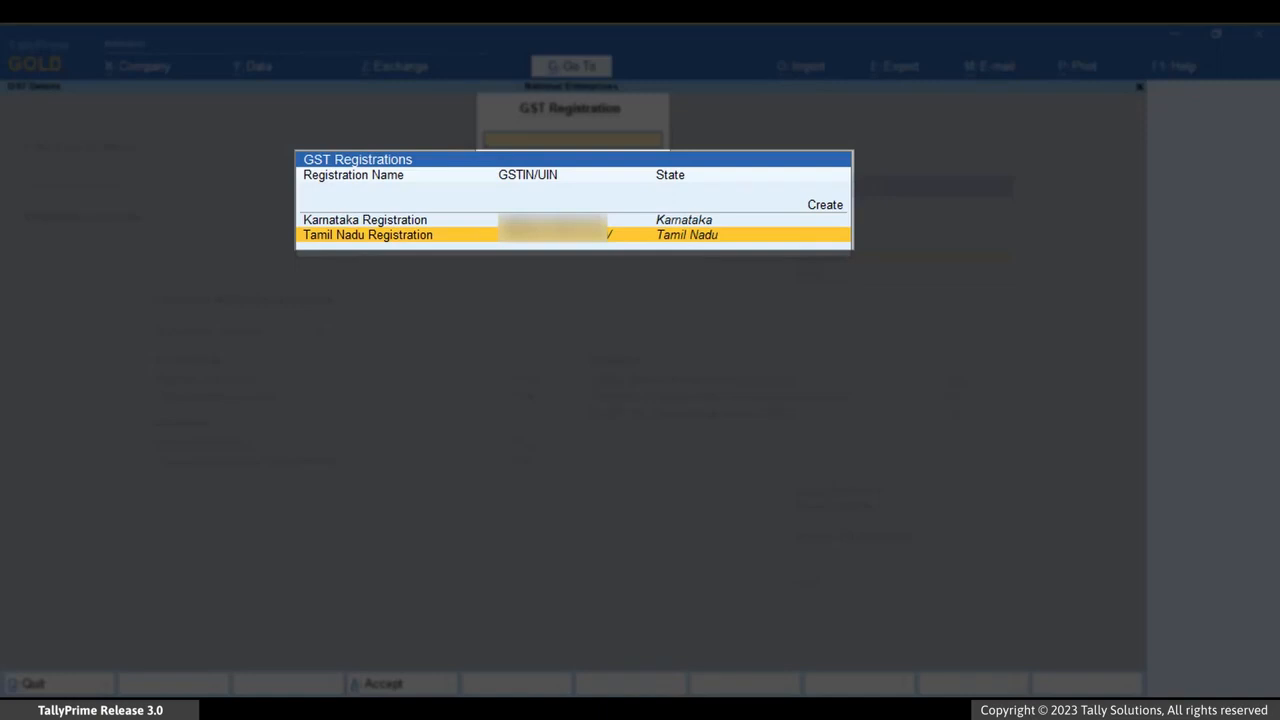
key("Return")
key("Escape")
key("y")
key("Down")
key("Return")
key("Escape")
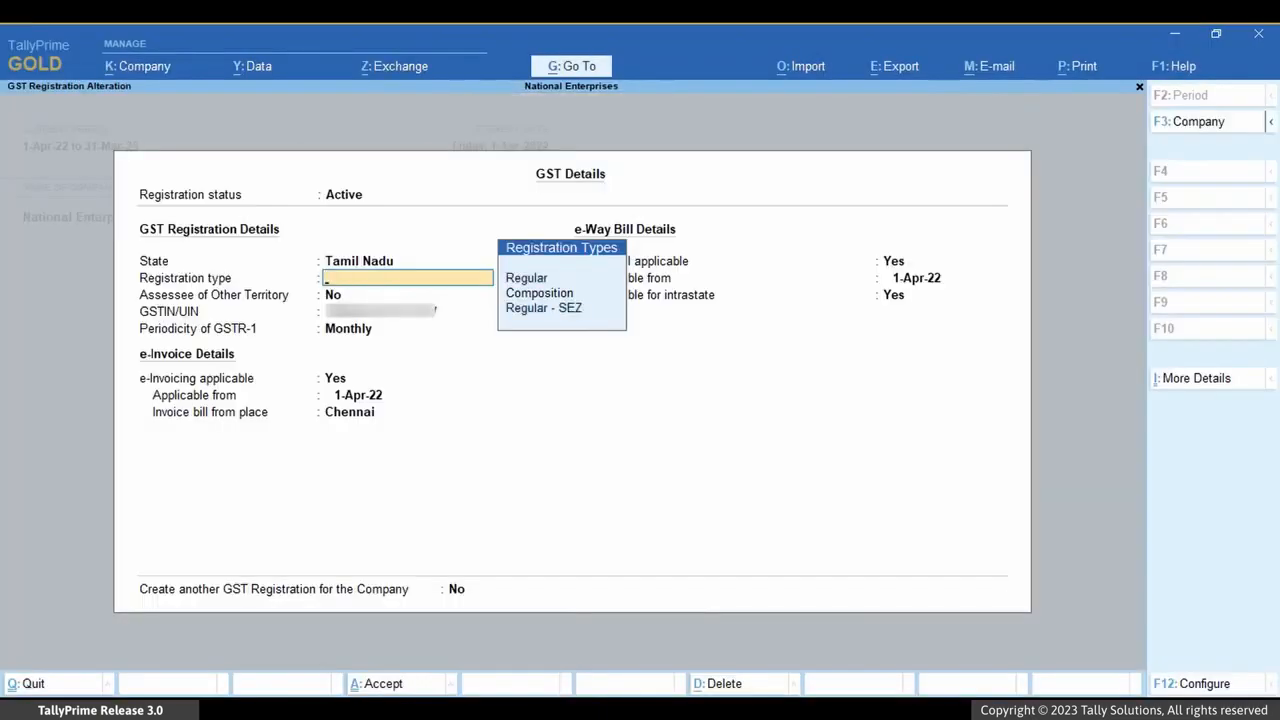
key("Escape")
key("y")
key("Escape")
key("Escape")
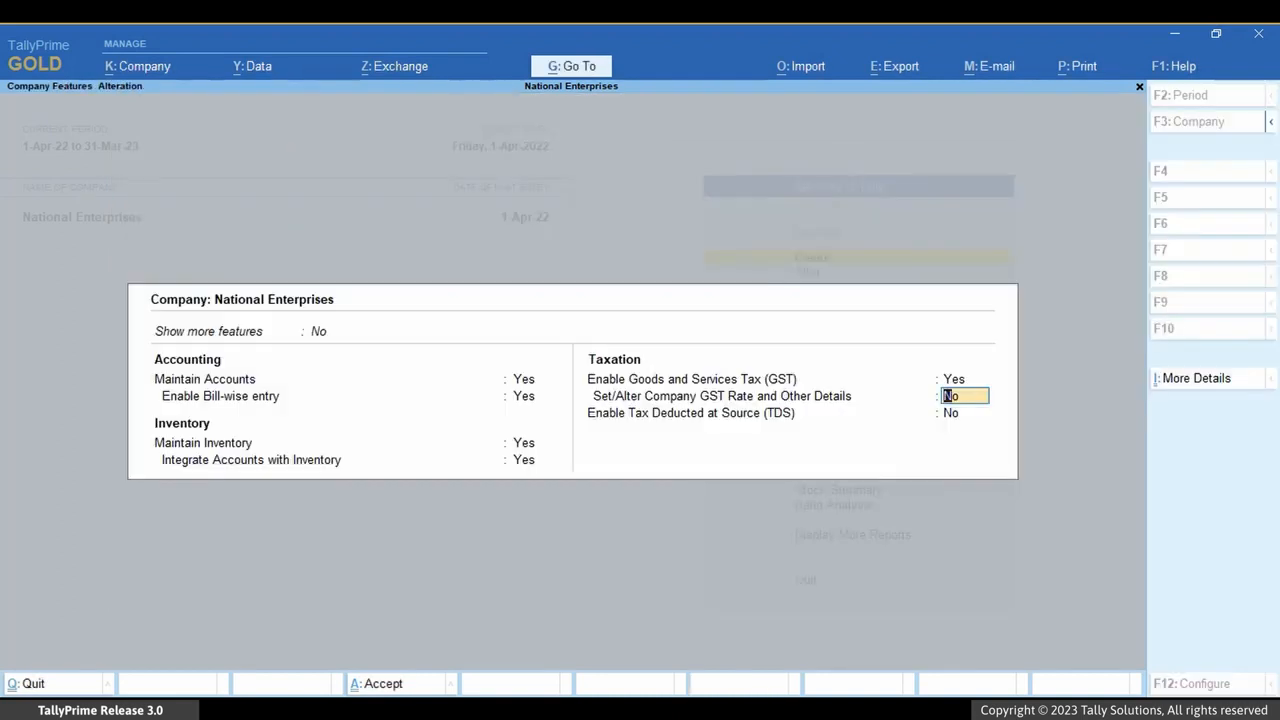
Set Set/Alter Company GST Rate and Other Details to Yes to view the company-level GST rate details
type("yes")
key("Return")
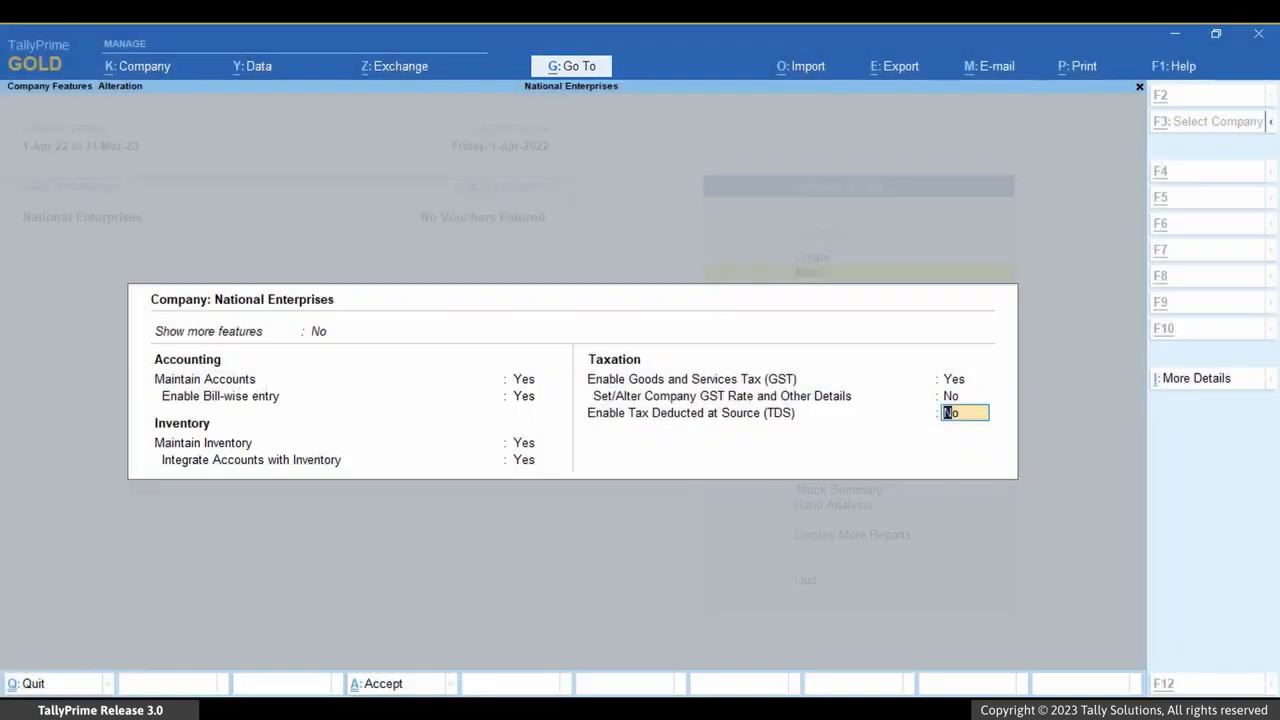
Go to voucher creation and bring up a new Sales voucher
key("alt+g")
key("Up")
key("Up")
key("Up")
key("Up")
key("Up")
key("Up")
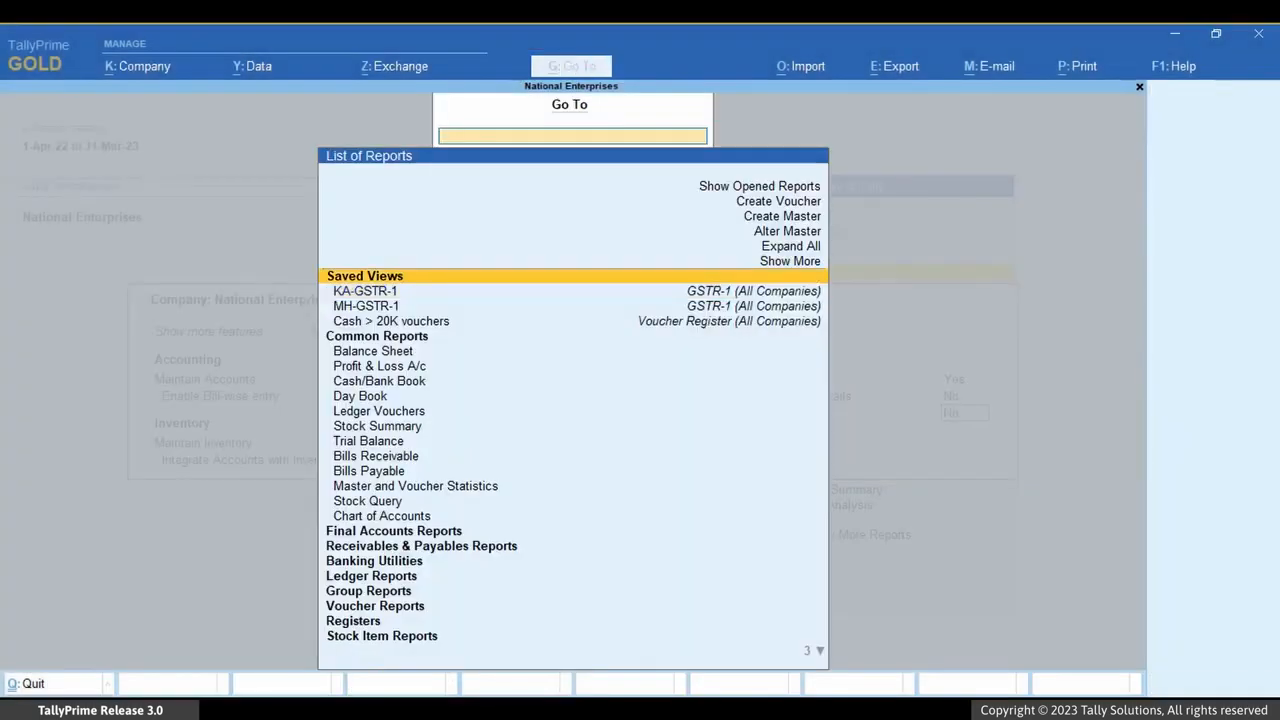
key("Return")
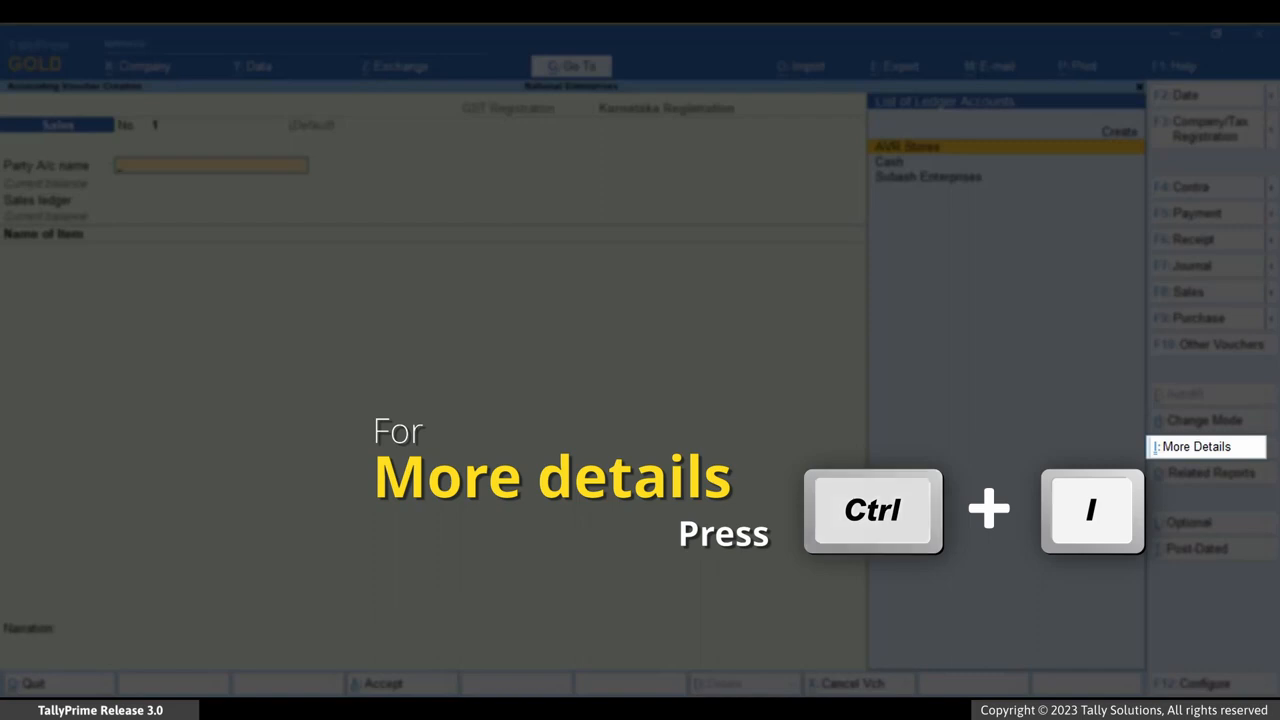
In the voucher's GST Registration Details, choose Karnataka Registration, the Default series and the System Default voucher number
key("ctrl+i")
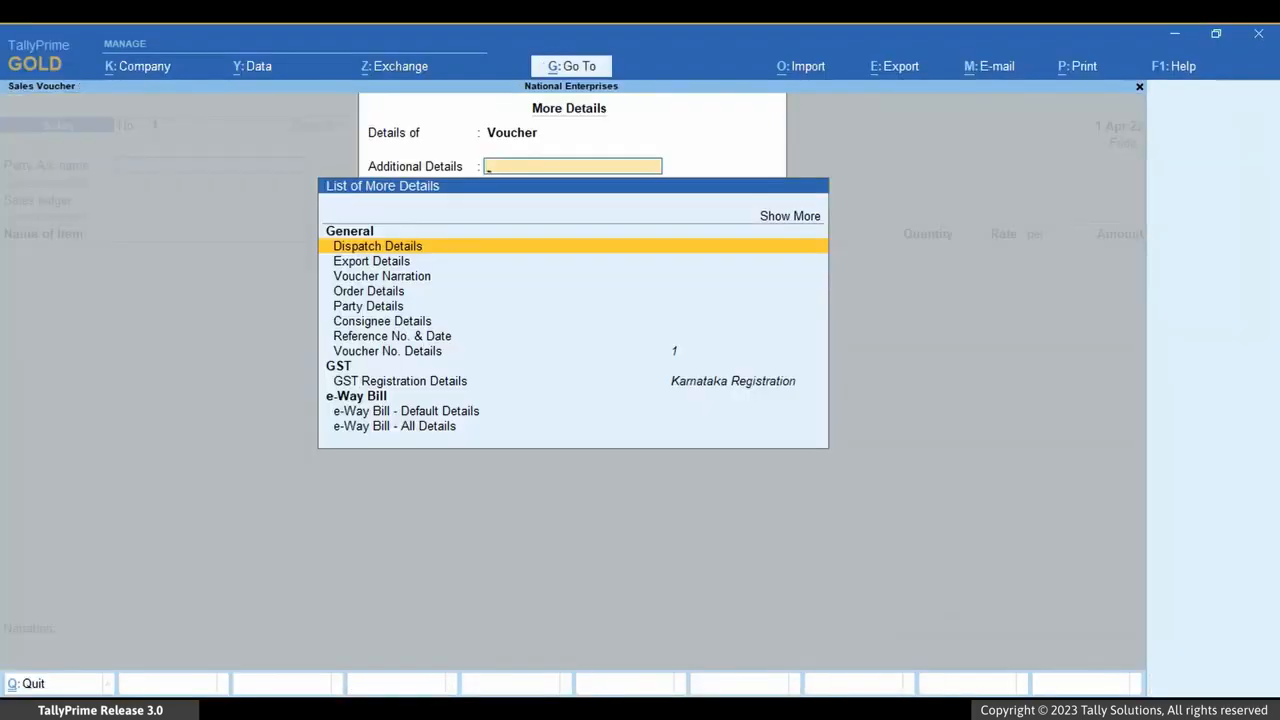
key("Down")
key("Down")
key("Down")
key("Down")
key("Down")
key("Down")
key("Down")
key("Down")
key("Down")
key("Return")
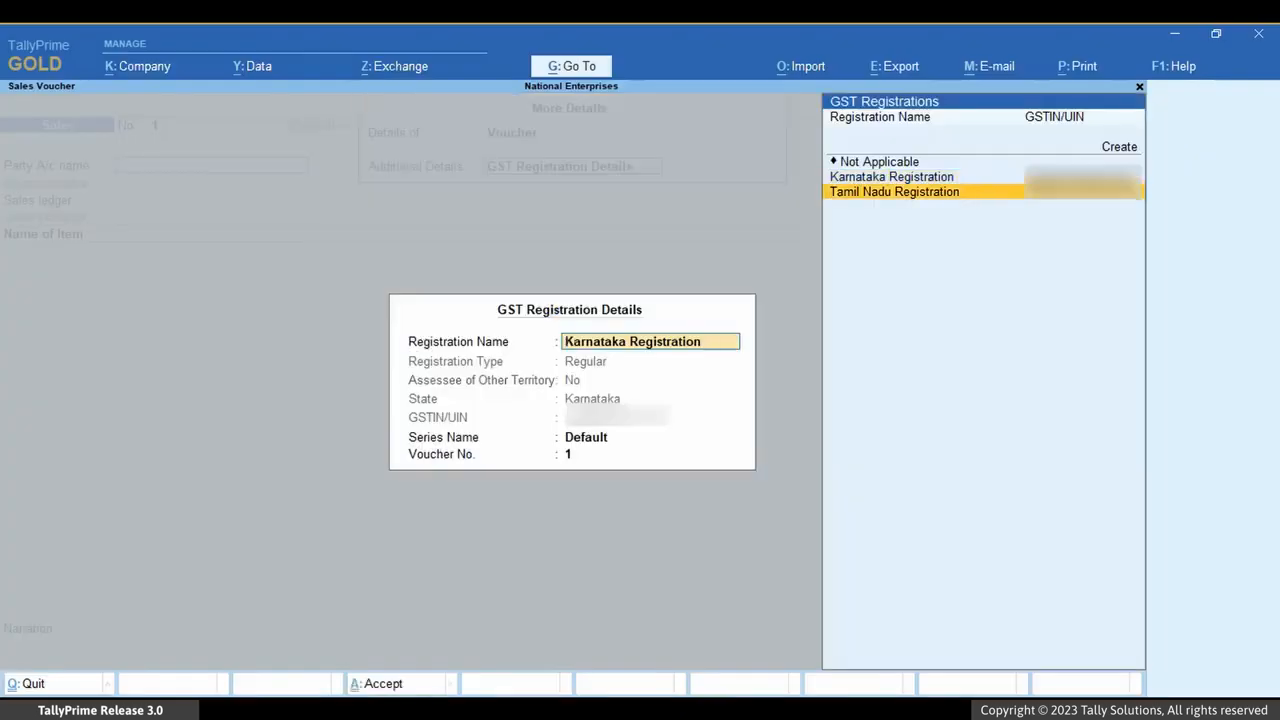
key("Return")
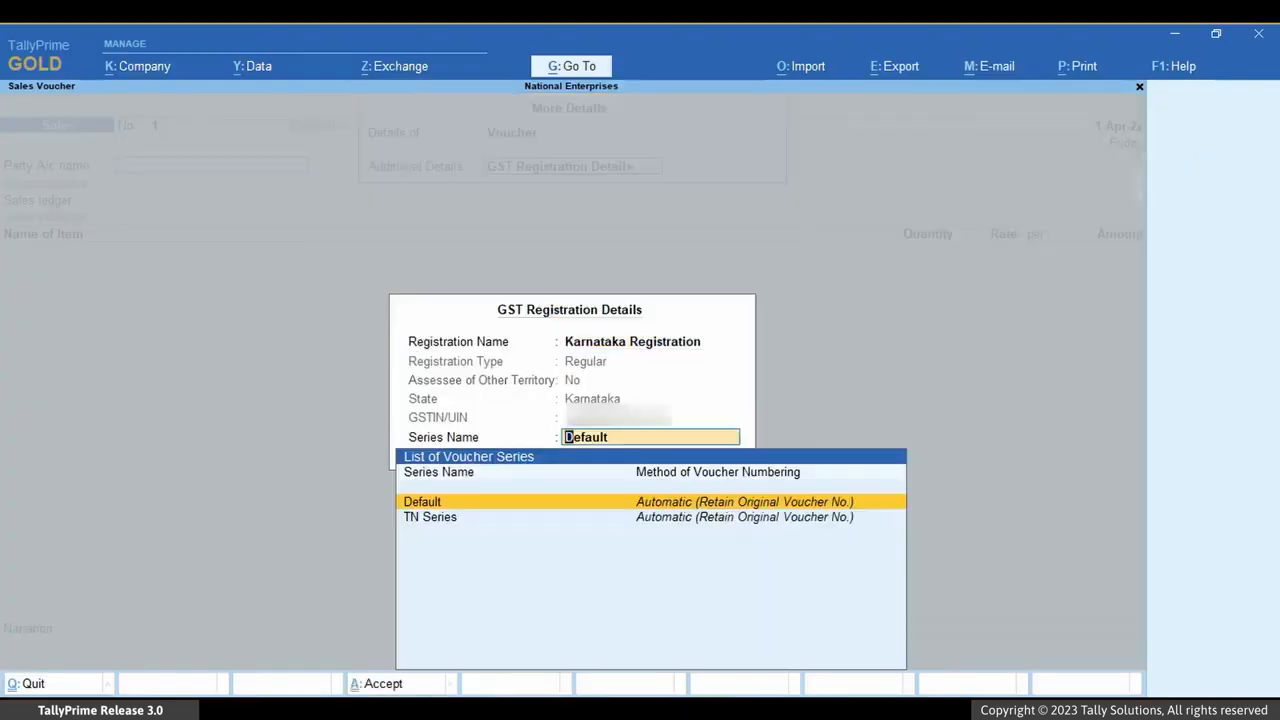
key("Return")
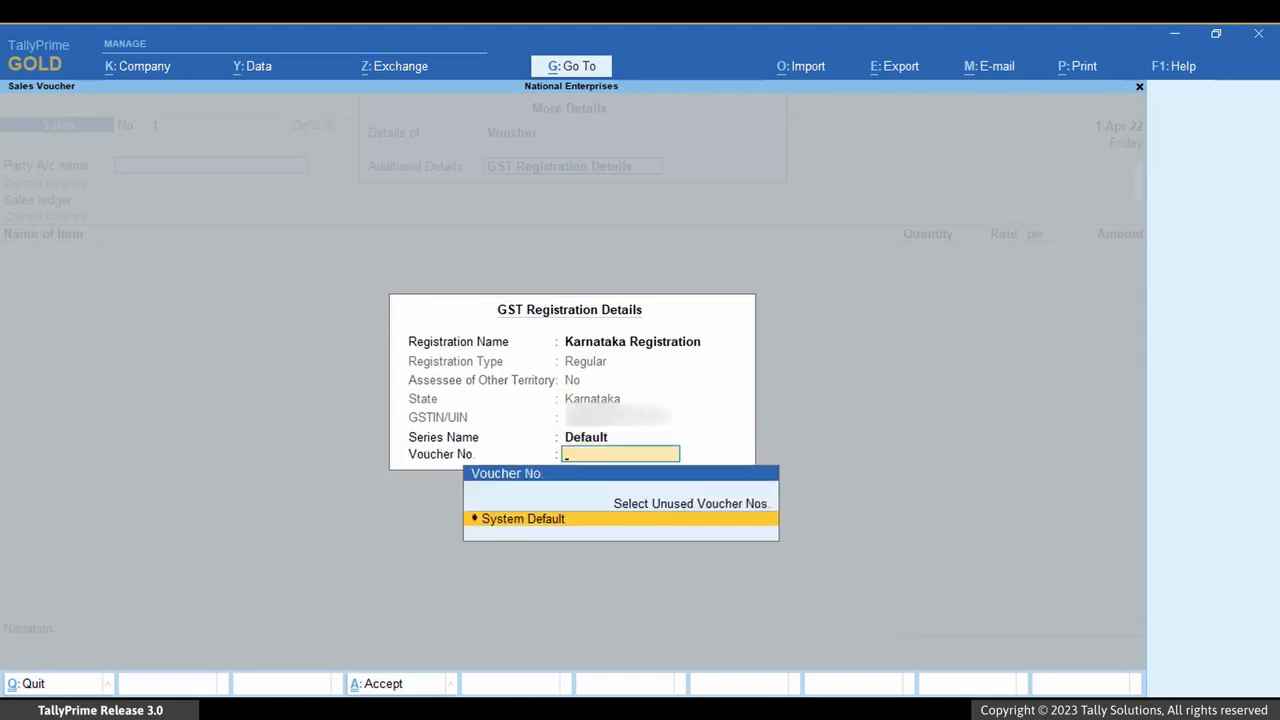
key("Return")
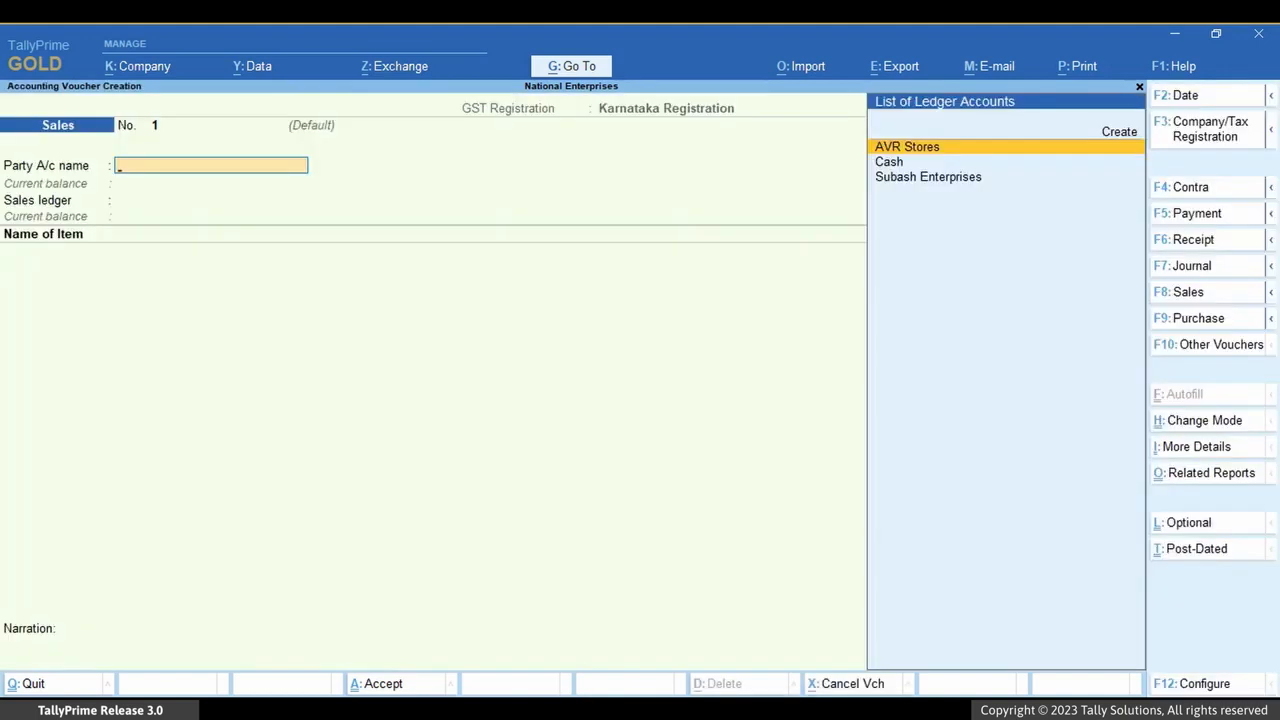
Select Subash Enterprises as the party and accept its dispatch and party details
key("Down")
key("Down")
key("Return")
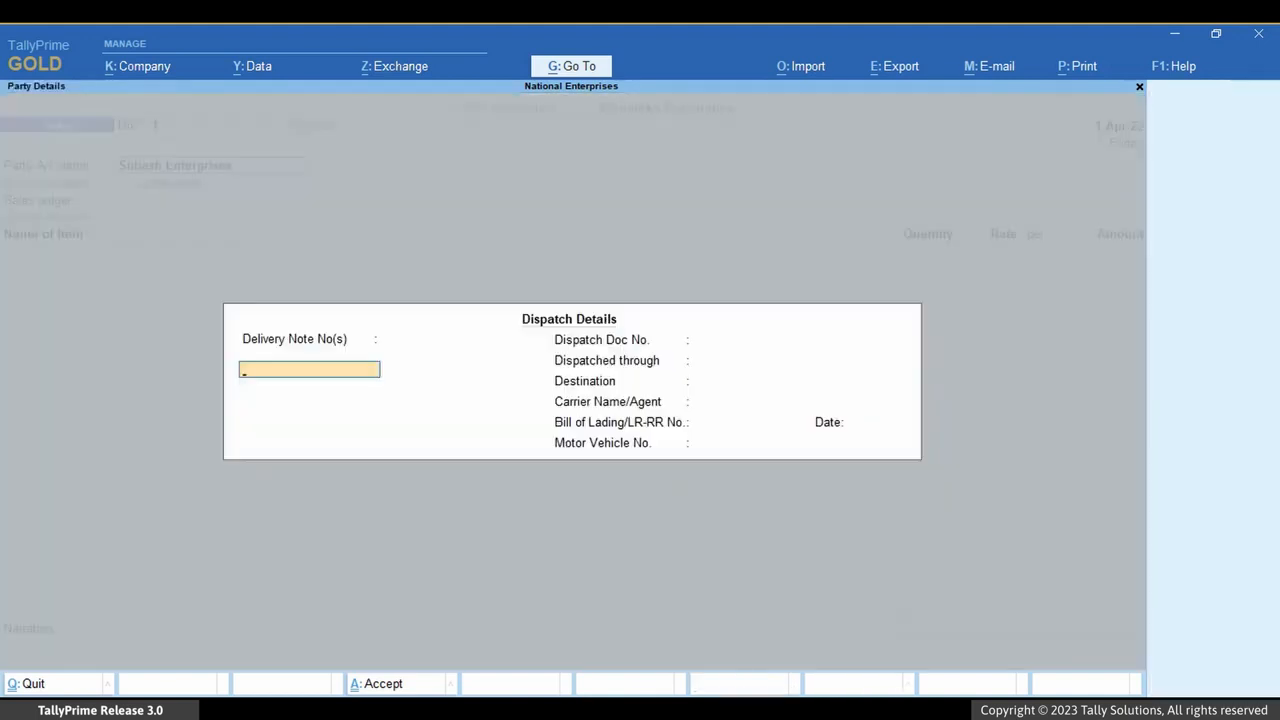
key("ctrl")
key("ctrl+a")
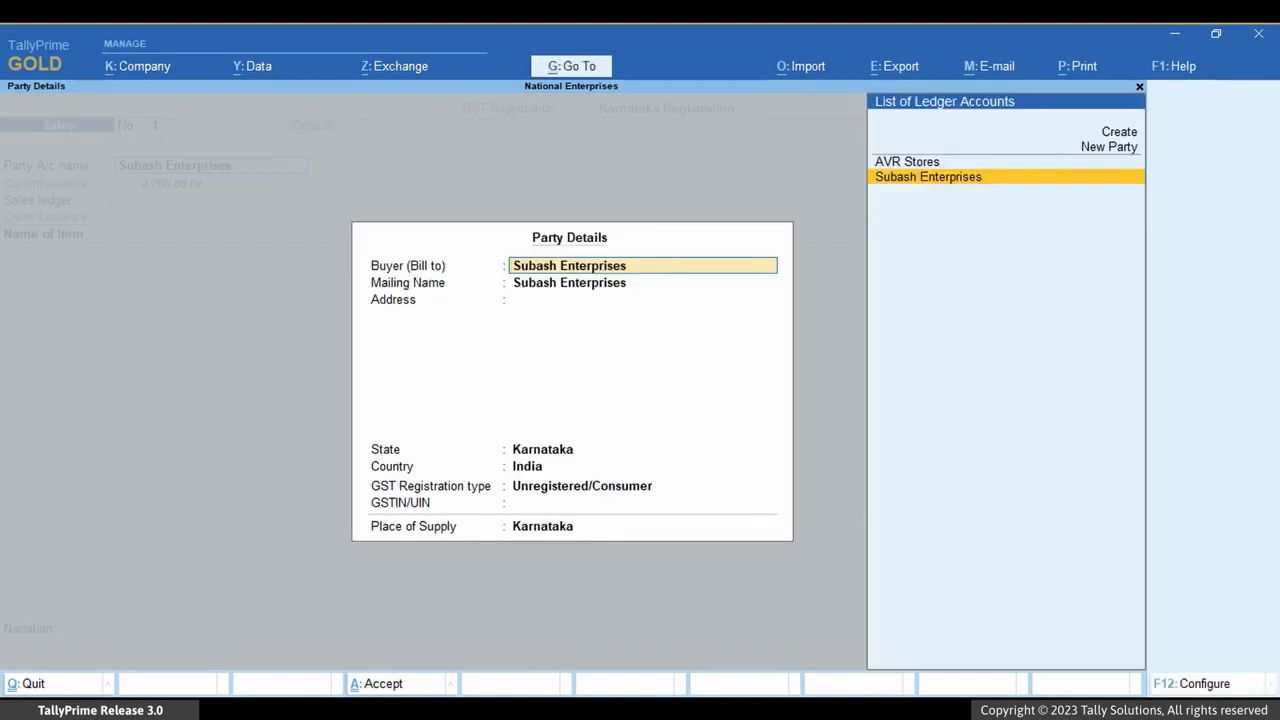
key("ctrl+a")
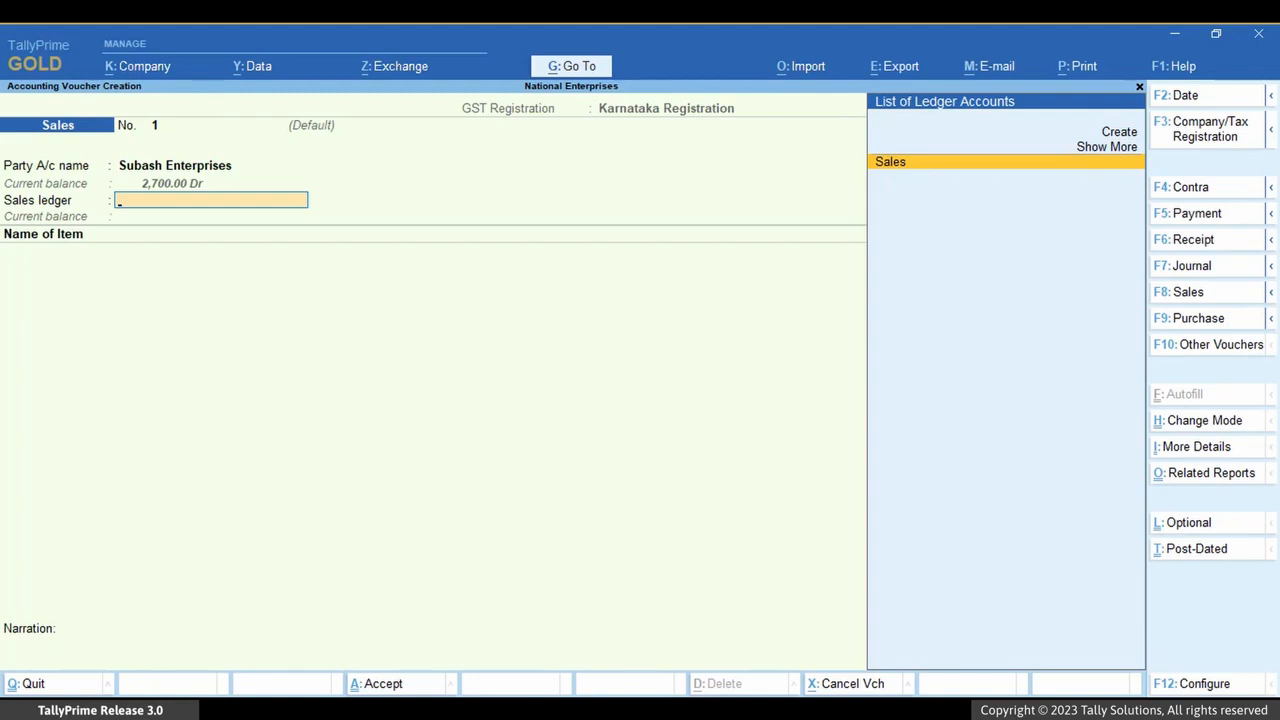
Choose the Sales ledger and add 10 no of Almonds 1Kg at a rate of 900
key("Return")
key("Return")
type("10")
key("Return")
type("900")
Add the CGST and SGST ledgers to the Karnataka sales voucher and save it
key("Return")
key("Return")
key("ctrl+a")
key("Return")
type("C")
key("Return")
key("Return")
type("SG")
key("Return")
key("Return")
key("Return")
key("Return")
key("Return")
key("Return")
key("Return")
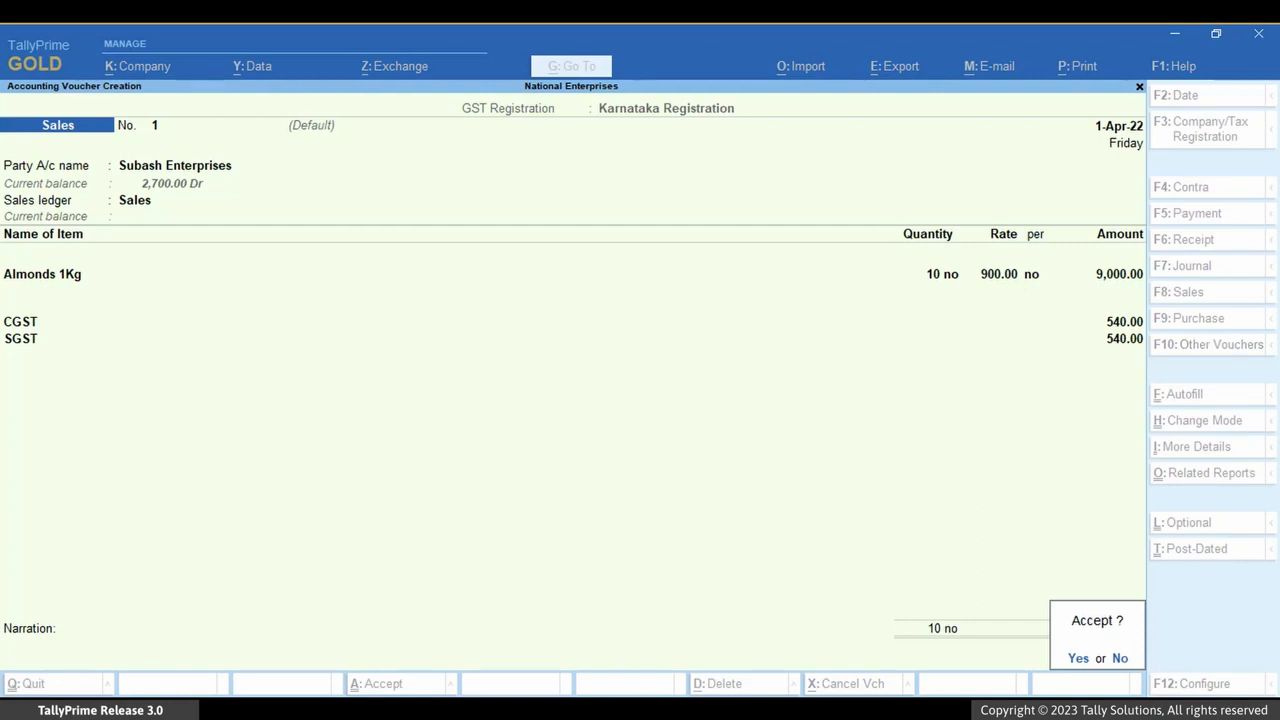
key("Return")
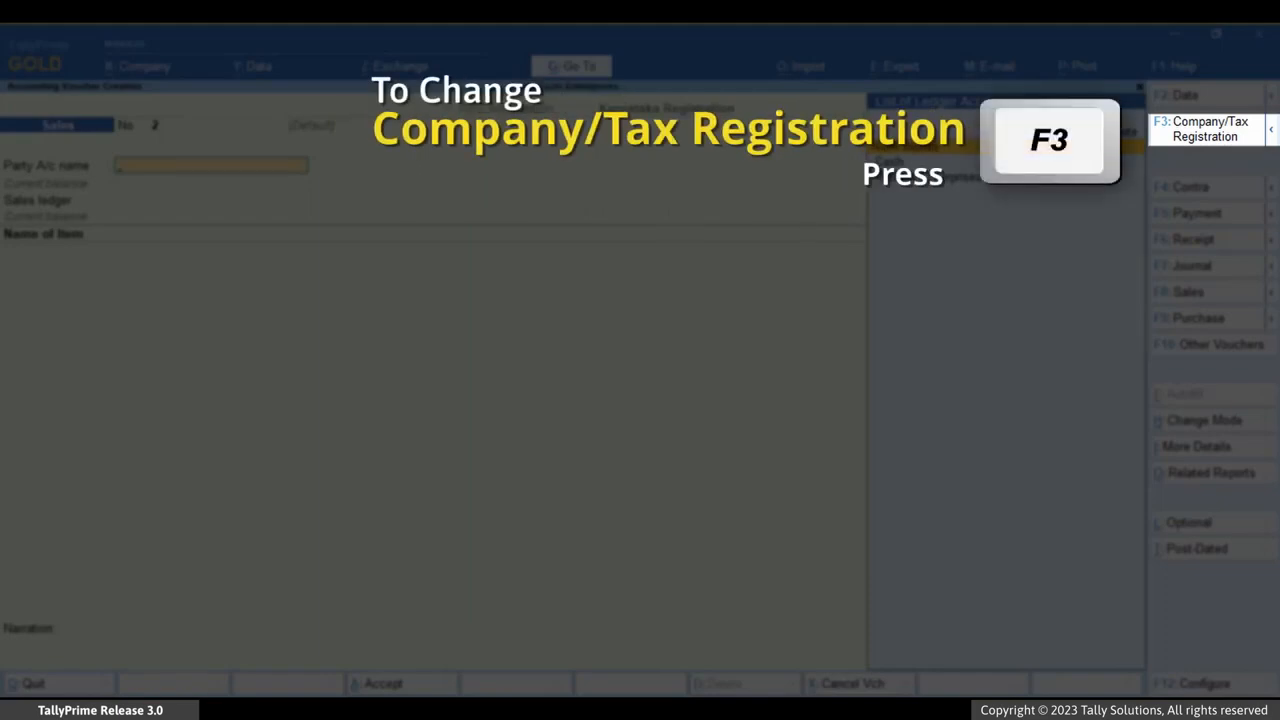
Switch the tax registration for the new Sales voucher to Tamil Nadu Registration
key("F3")
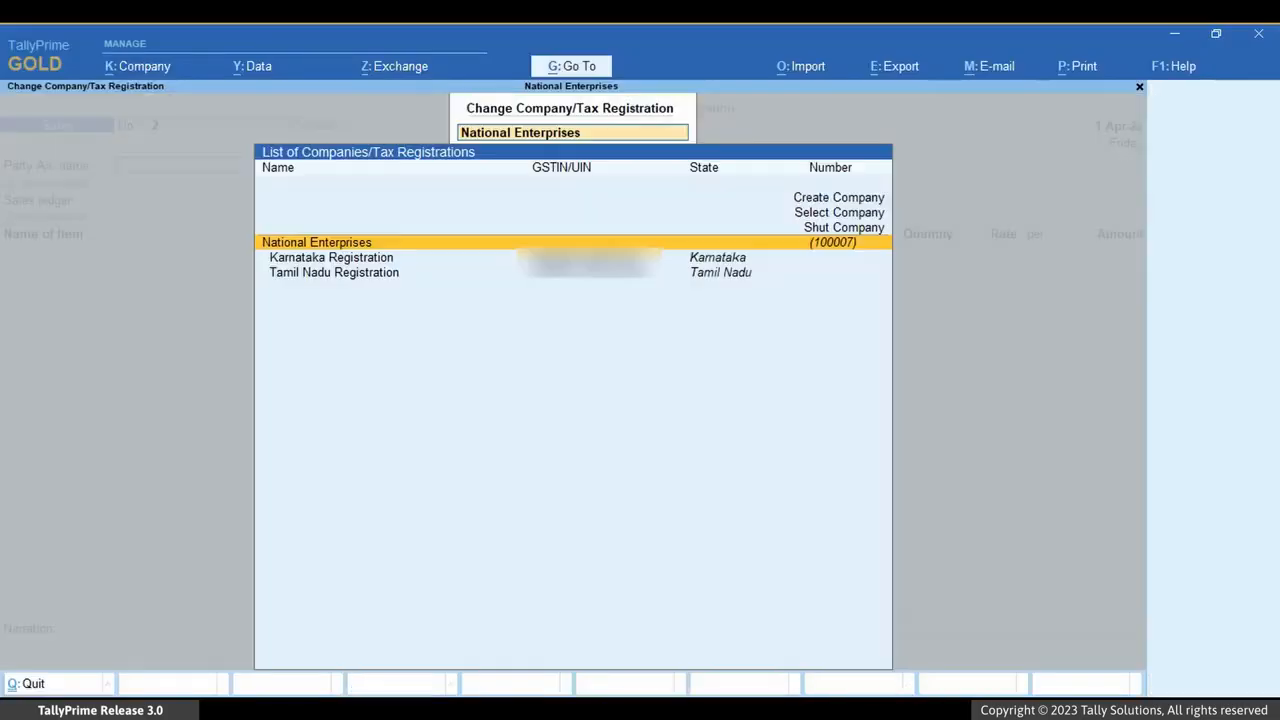
key("Down")
key("Down")
key("Return")
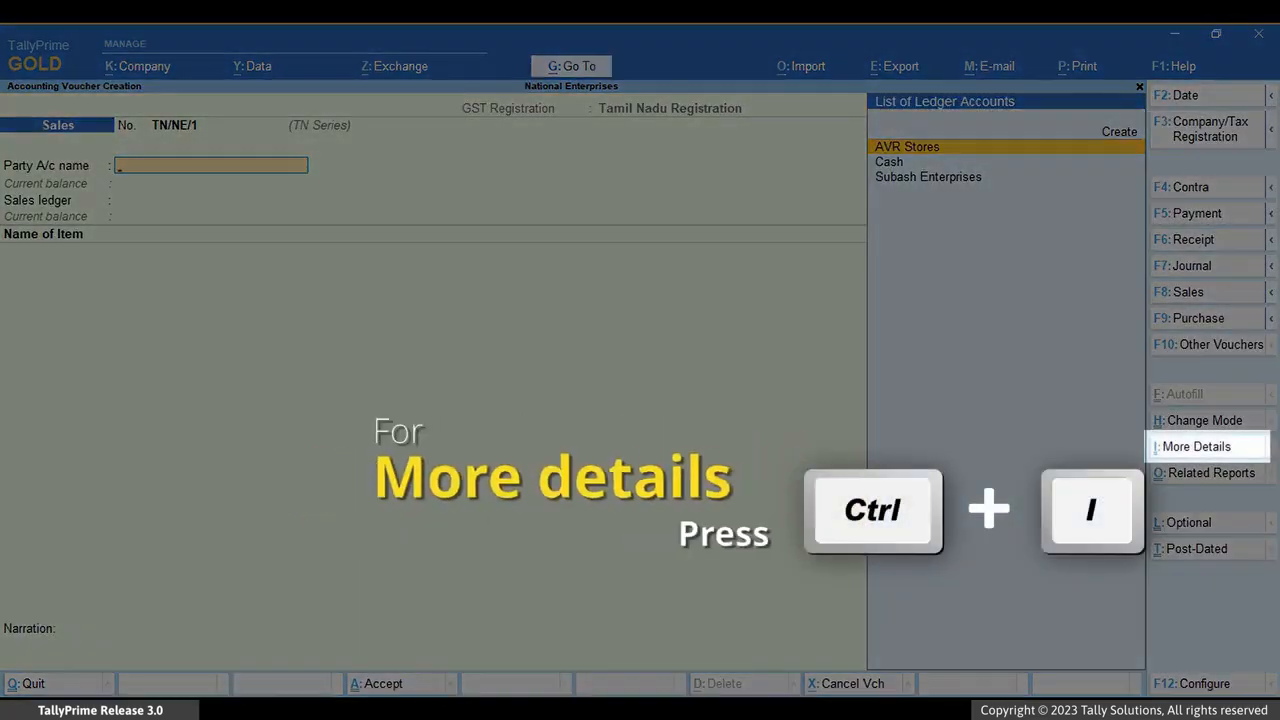
In the voucher's GST Registration Details, accept Tamil Nadu Registration with TN Series and the System Default voucher number
key("ctrl+i")
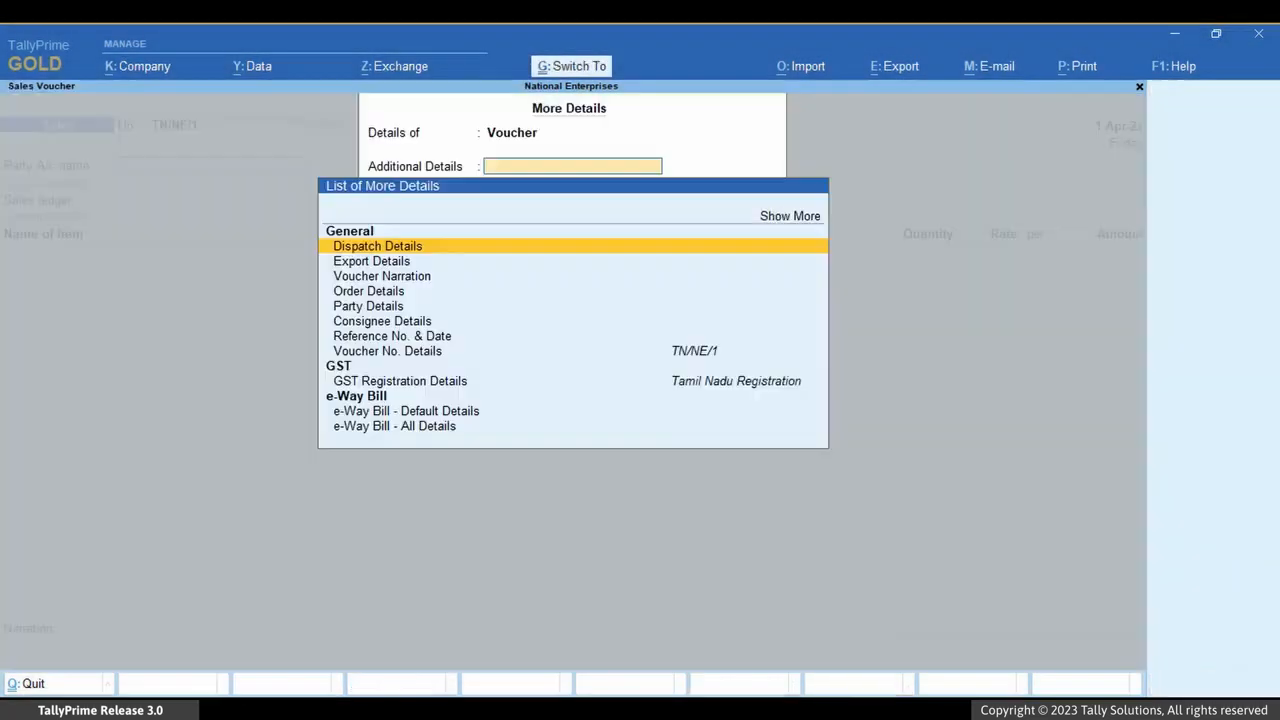
key("Down")
key("Down")
key("Down")
key("Down")
key("Down")
key("Down")
key("Down")
key("Down")
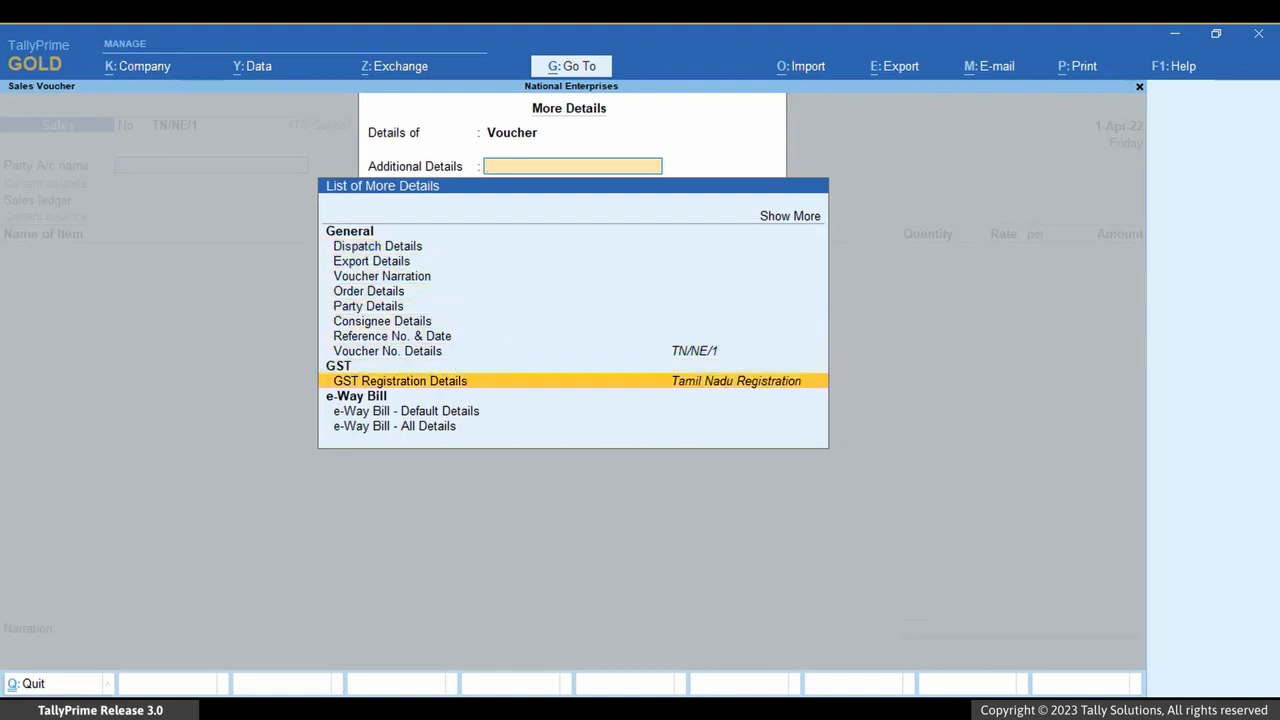
key("Return")
key("Return")
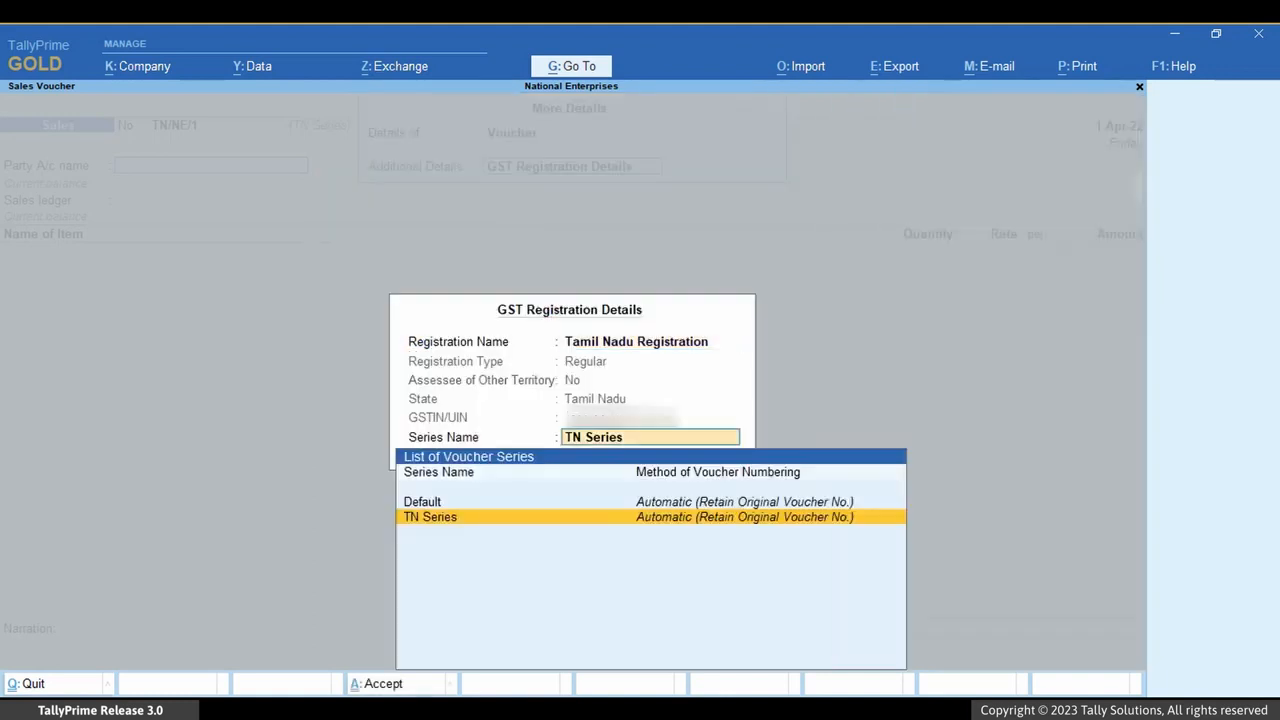
key("Return")
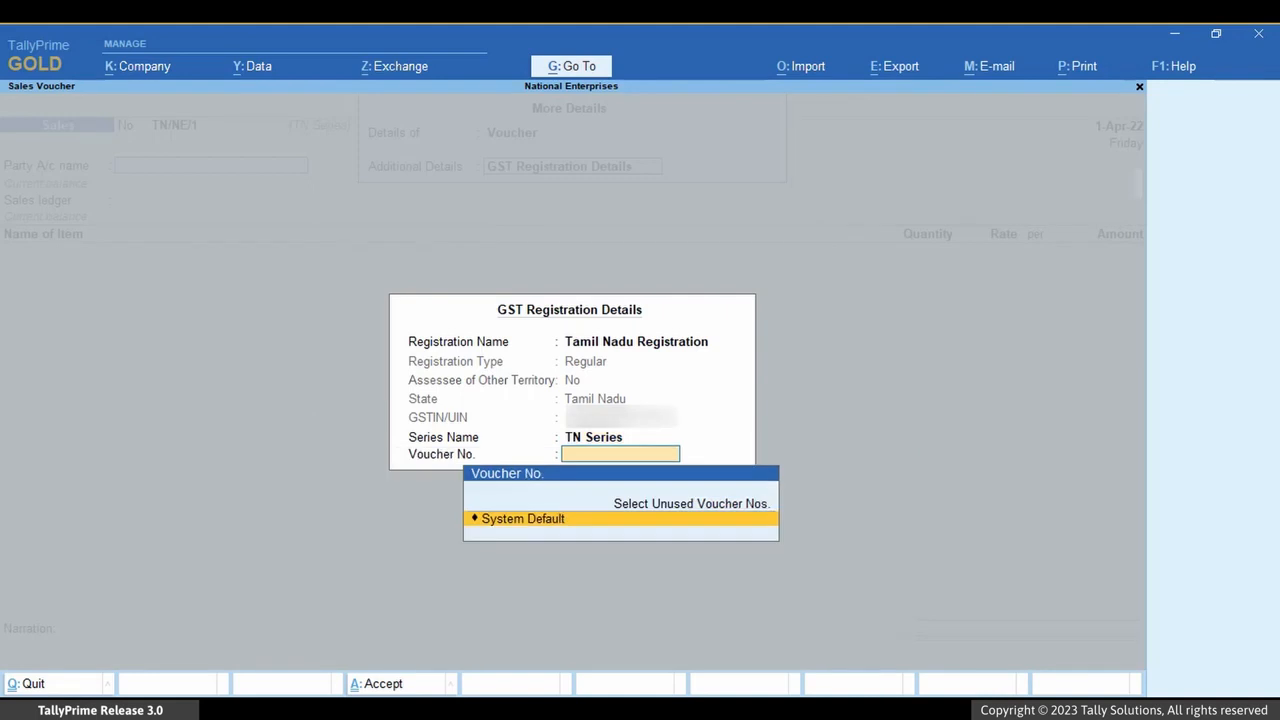
Select AVR Stores as the party, accept its dispatch and party details, and choose the Sales ledger
key("Return")
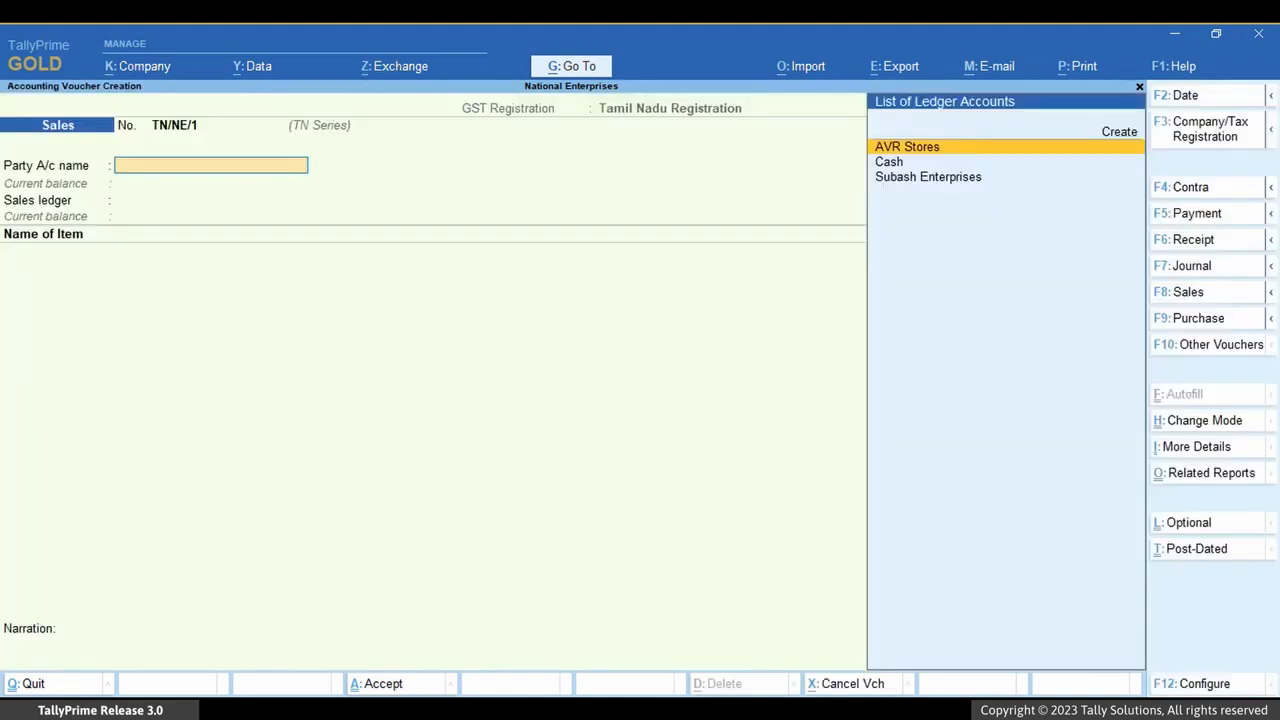
key("Return")
key("ctrl+a")
key("ctrl+a")
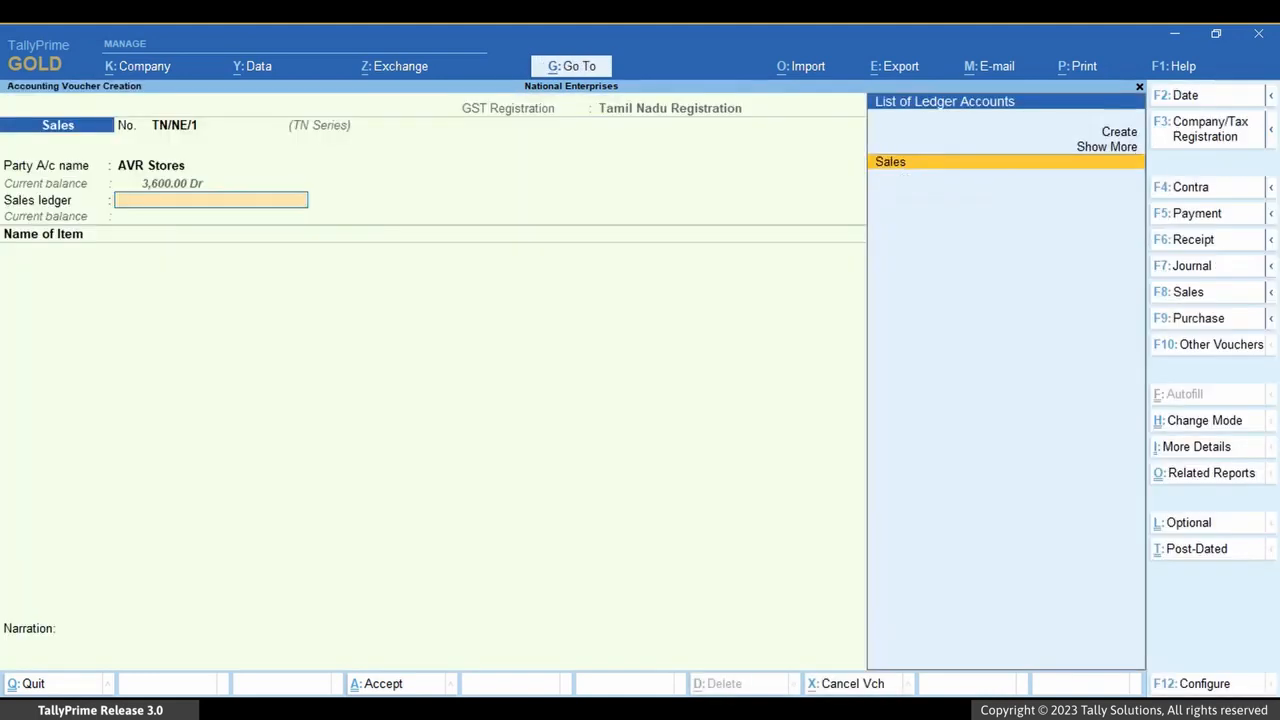
key("Return")
Add 10 no of Almonds 1Kg at the rate of 900 to the Tamil Nadu sales voucher
key("Down")
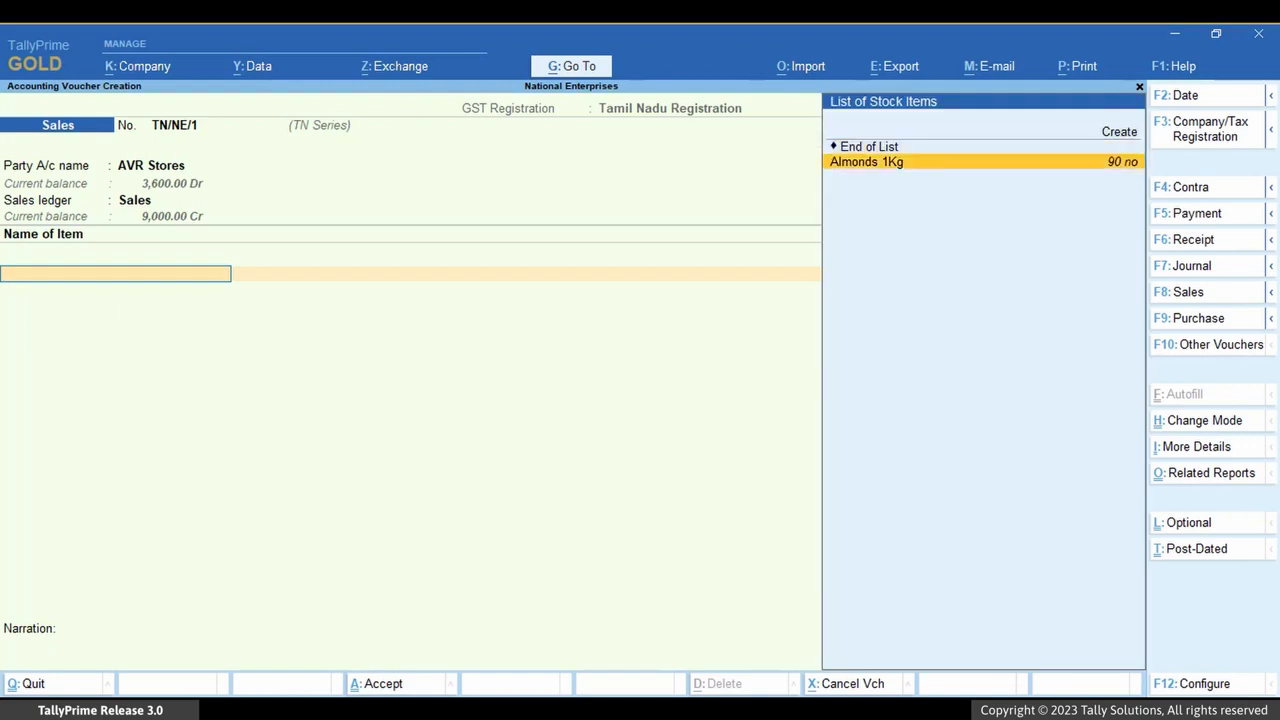
key("Return")
type("10")
key("Return")
Add the CGST and SGST ledgers to the Tamil Nadu sales voucher and save it
key("Return")
key("Return")
key("ctrl+a")
key("Return")
key("Down")
key("Return")
key("Return")
type("s")
key("Return")
key("Return")
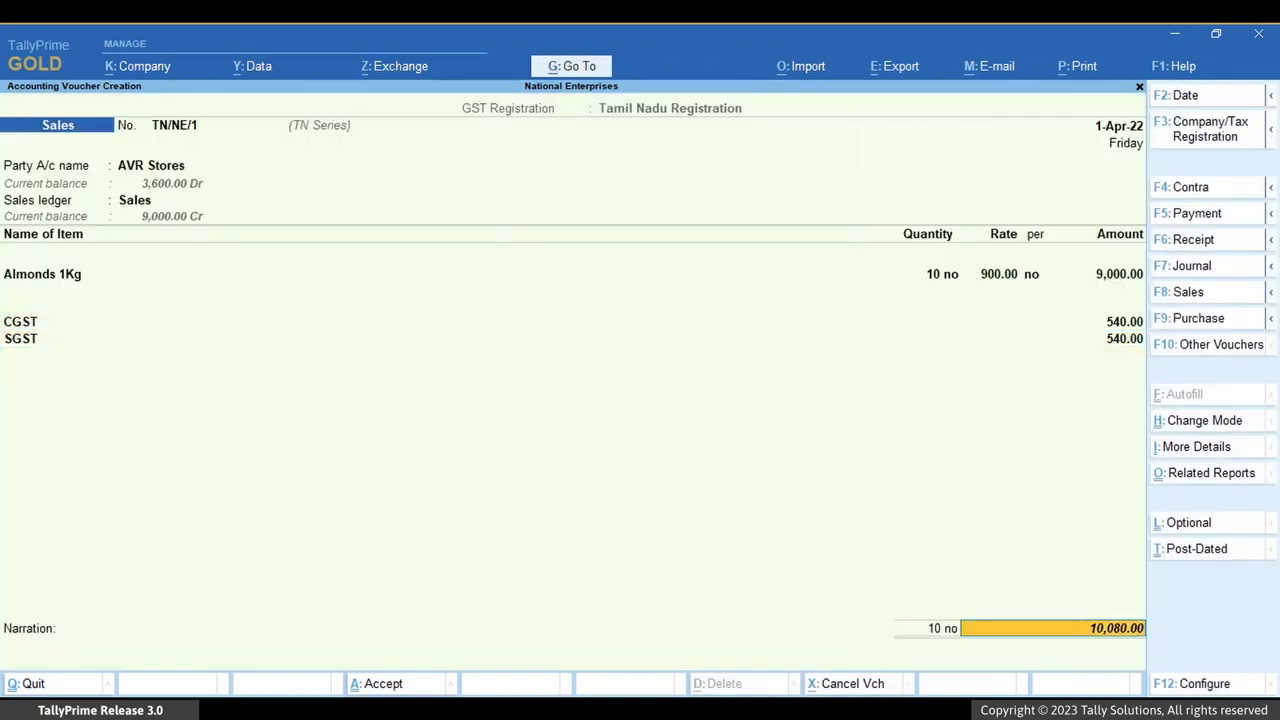
key("Return")
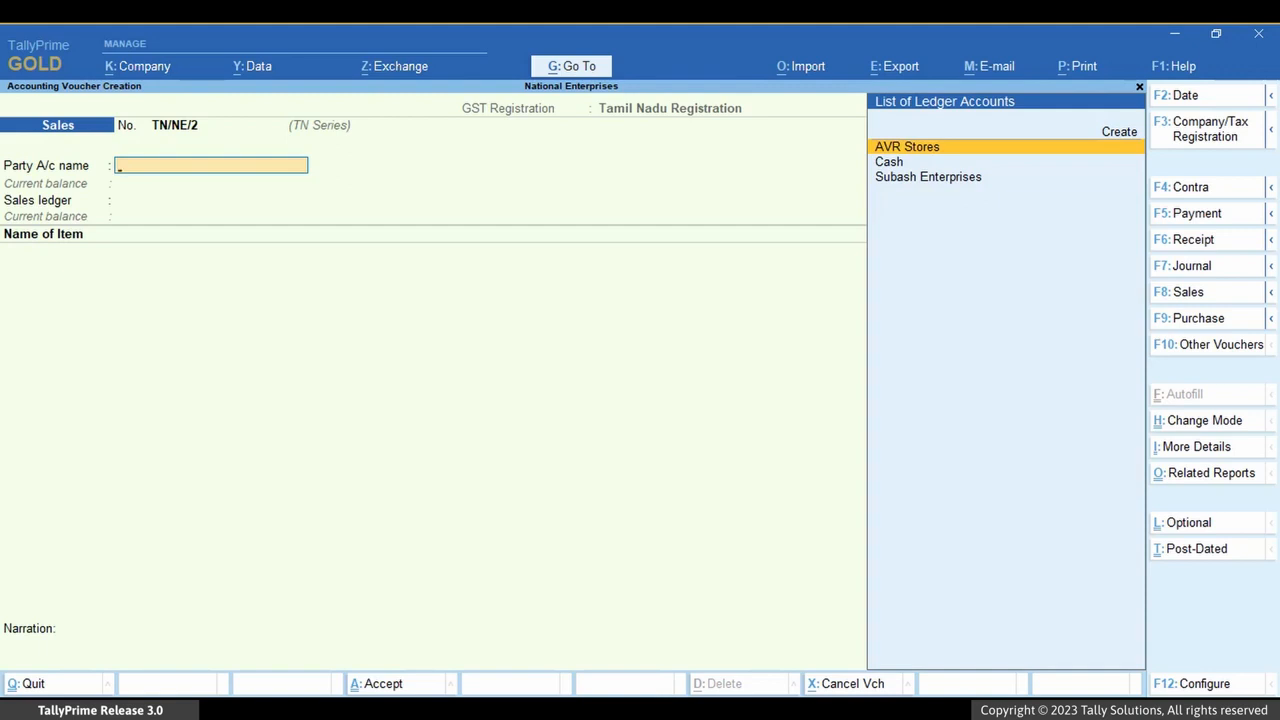
Open the Journal voucher type for alteration
key("alt+g")
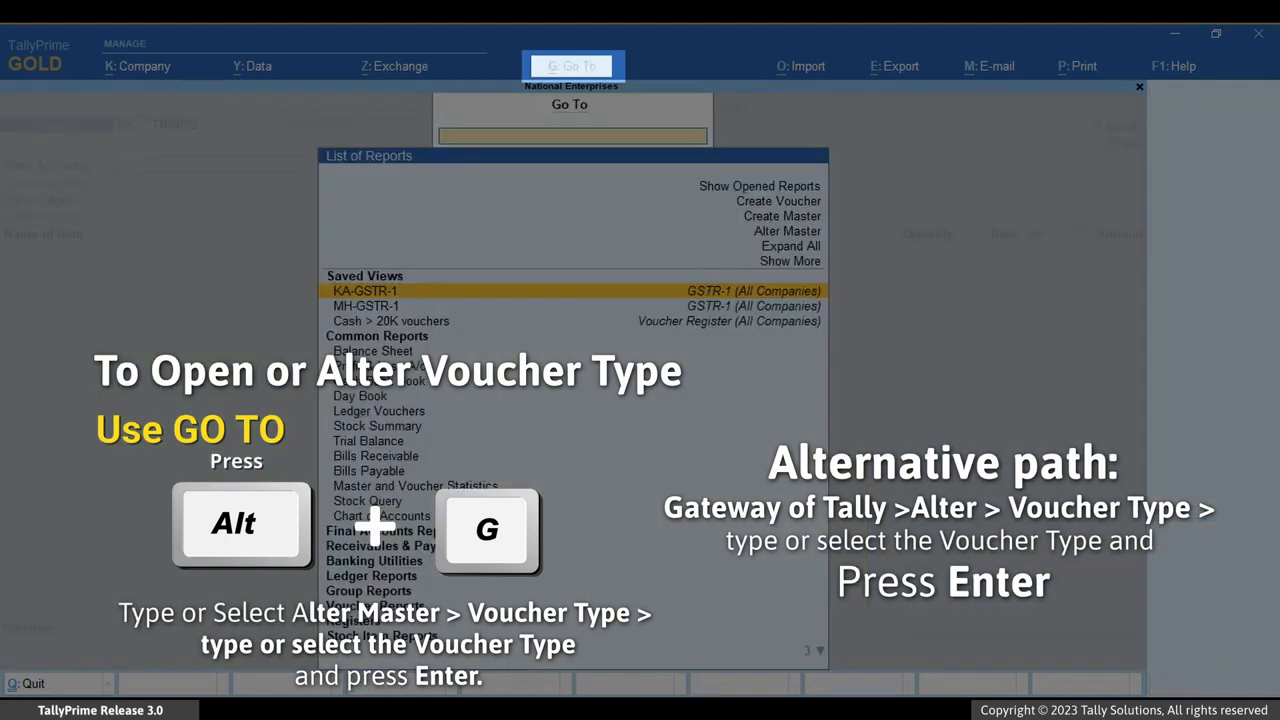
key("Up")
key("Up")
key("Up")
key("Return")
key("Down")
key("Down")
key("Down")
key("Return")
key("Down")
key("Down")
key("Down")
key("Return")
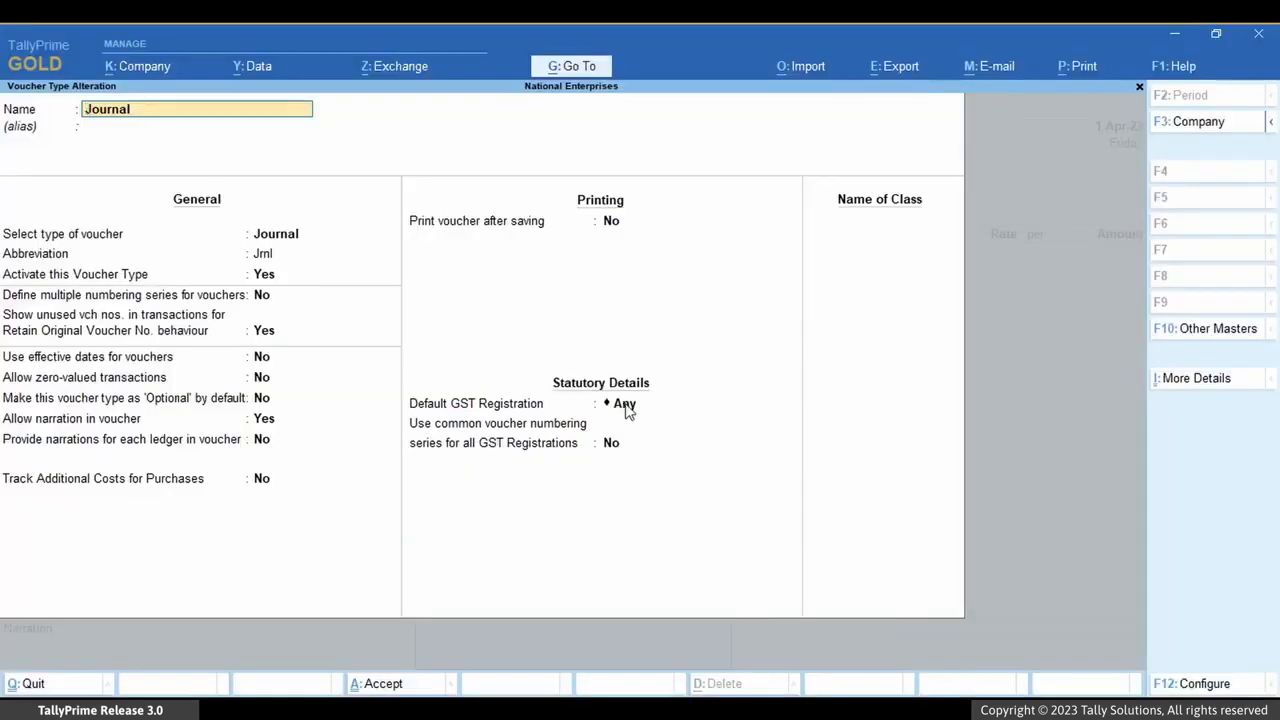
Set the Journal voucher type's Default GST Registration to Karnataka Registration, save it and return to voucher creation
left_click(624, 406)
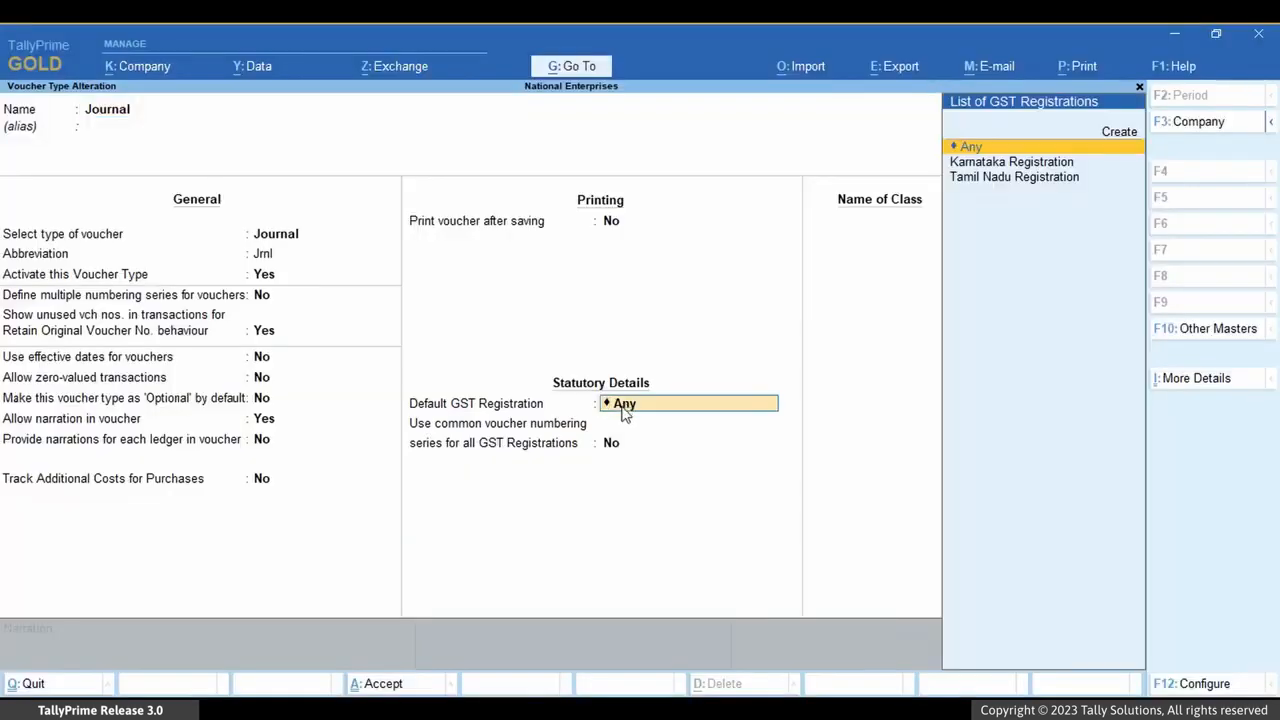
key("Down")
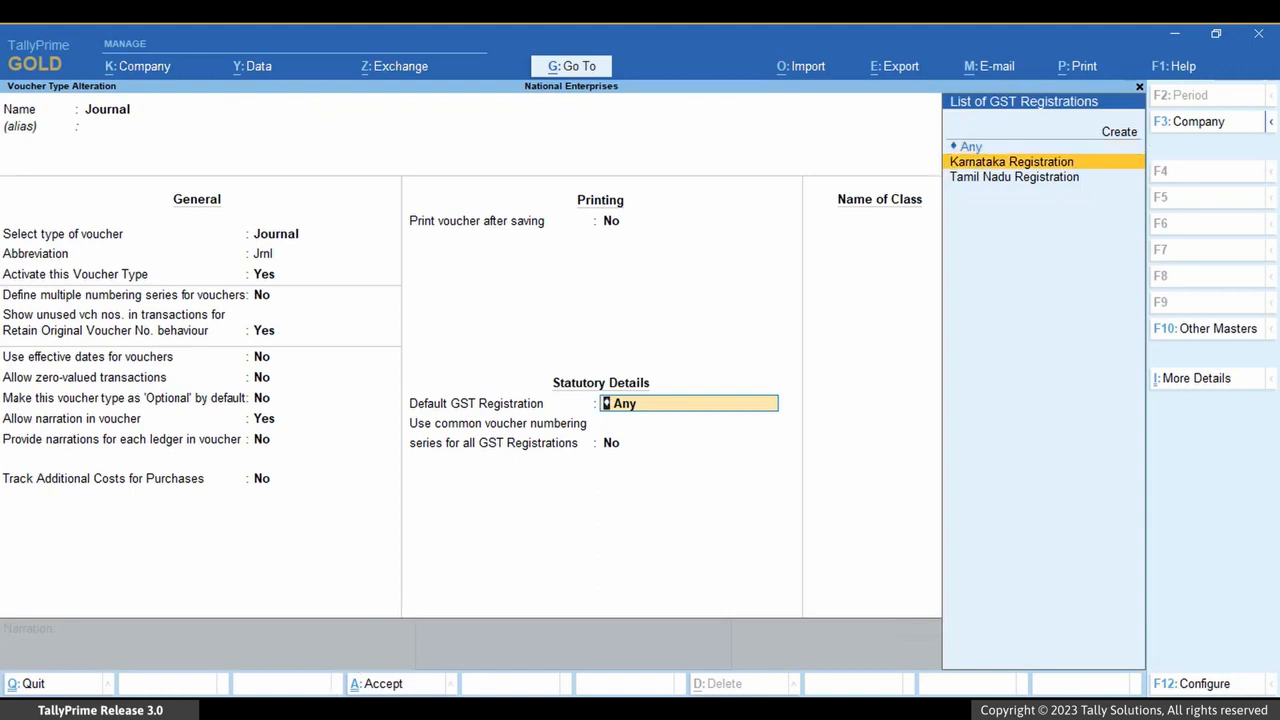
key("Return")
key("Return")
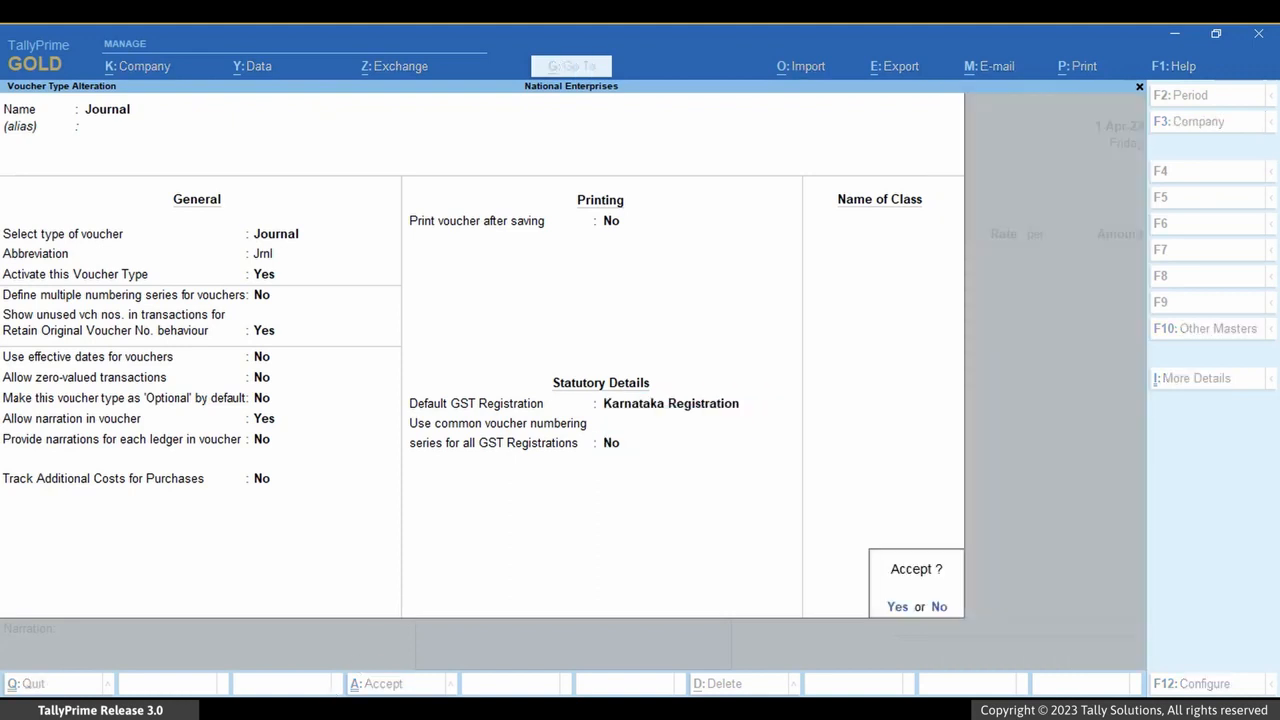
key("Return")
key("Escape")
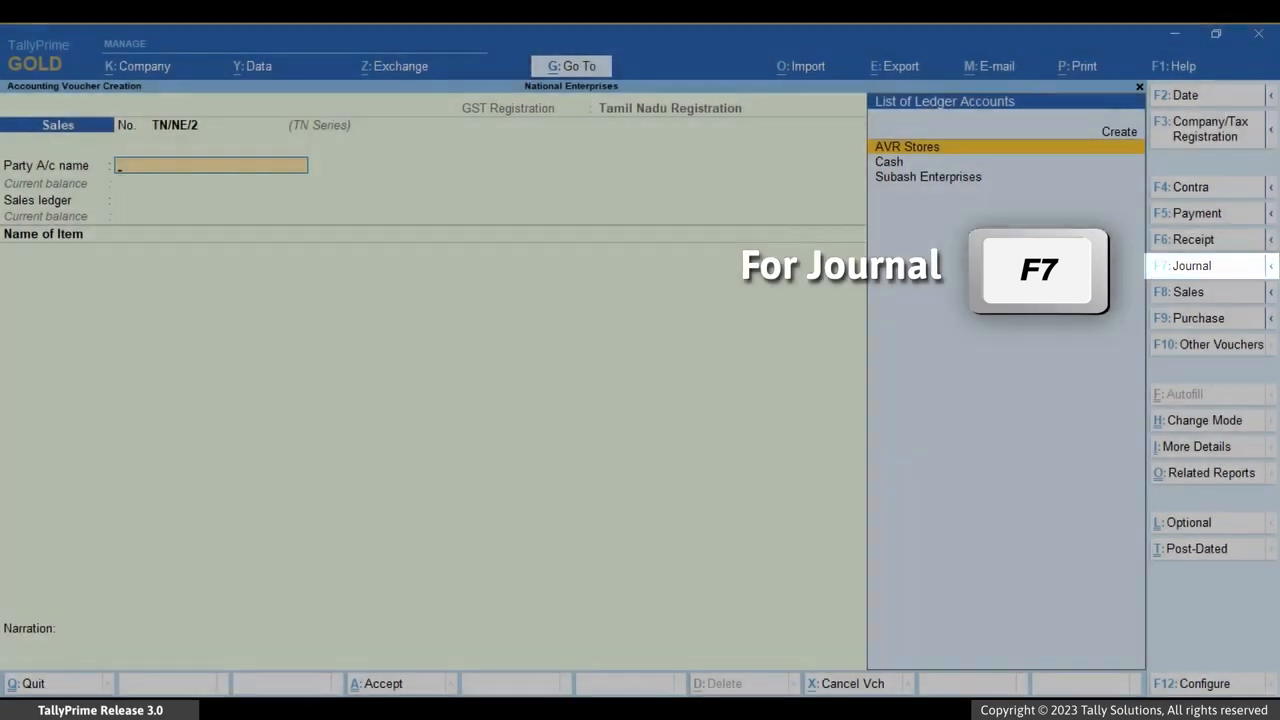
Start a Journal voucher and look through the tax registrations available for National Enterprises
key("F7")
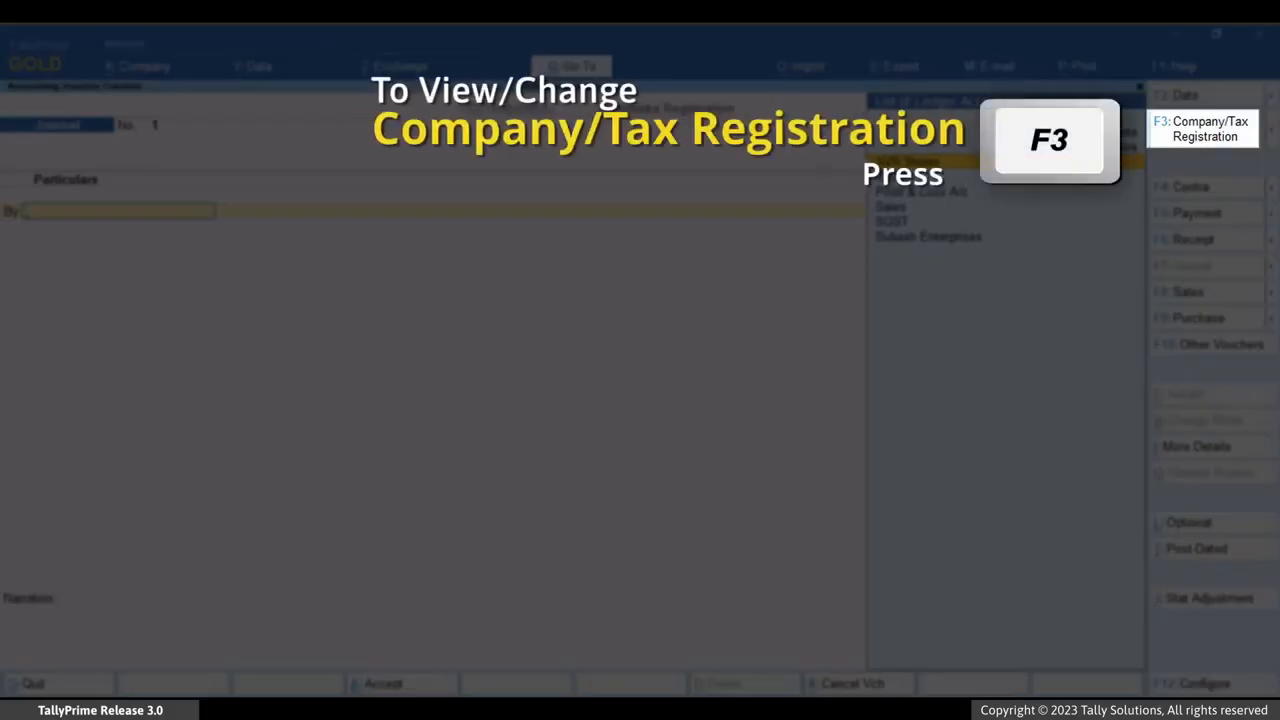
key("F3")
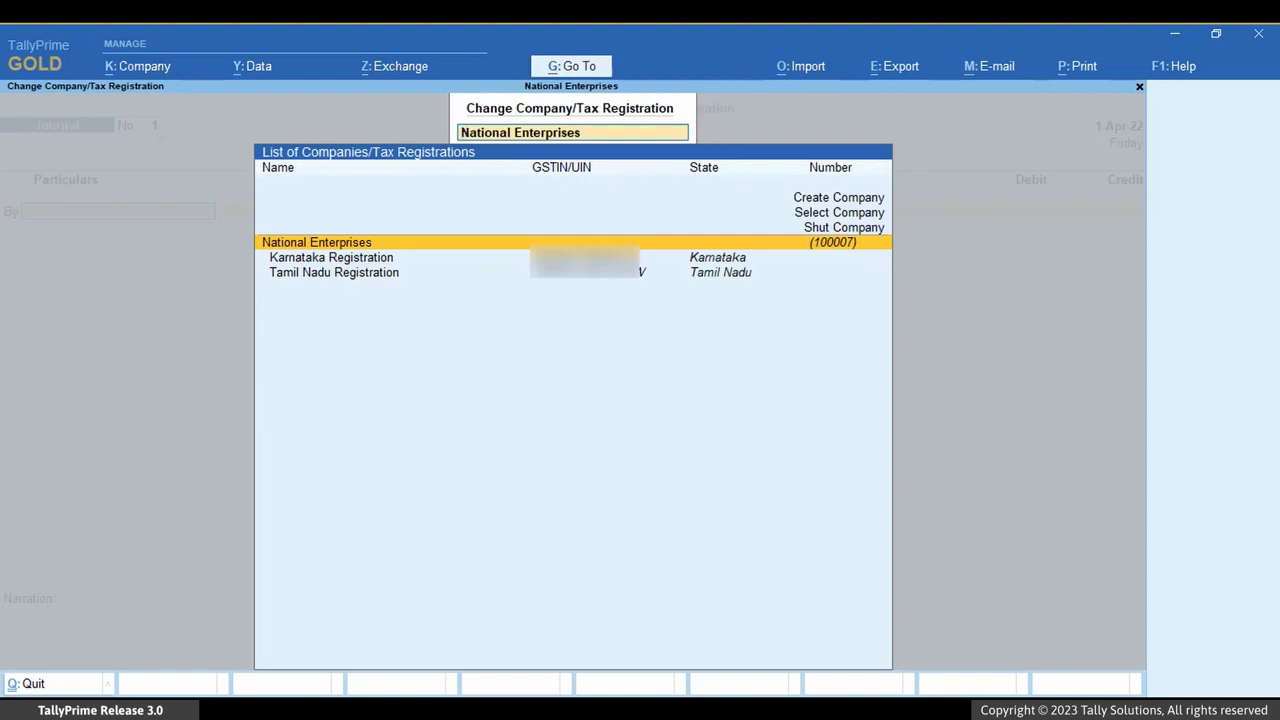
key("Down")
key("Down")
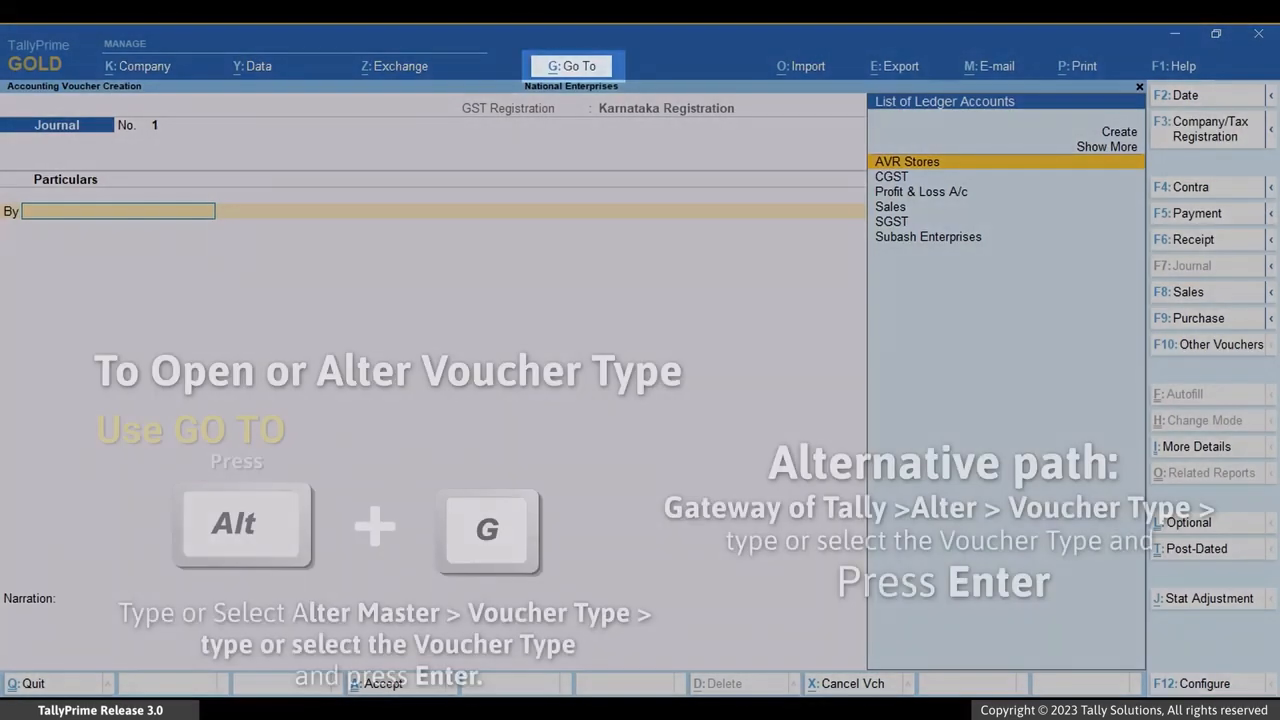
Open the Receipt voucher type for alteration
key("alt")
key("alt+g")
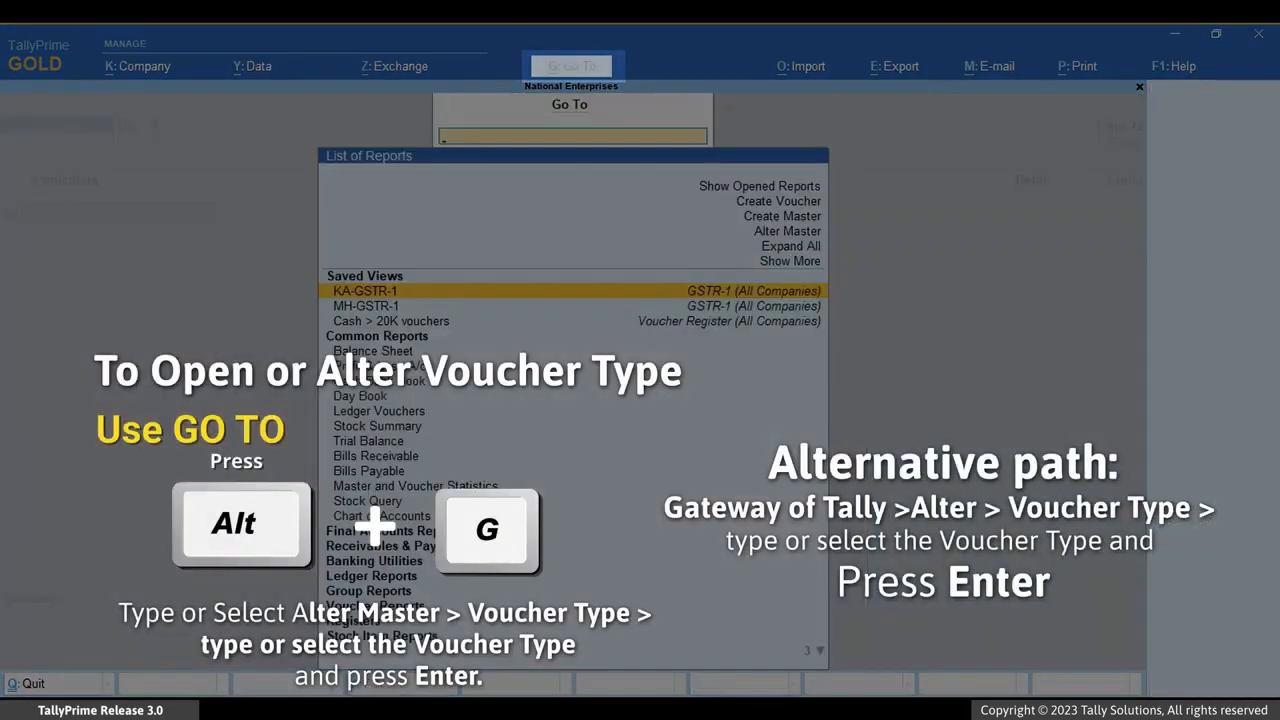
key("Up")
key("Up")
key("Up")
key("Return")
key("Down")
key("Down")
key("Down")
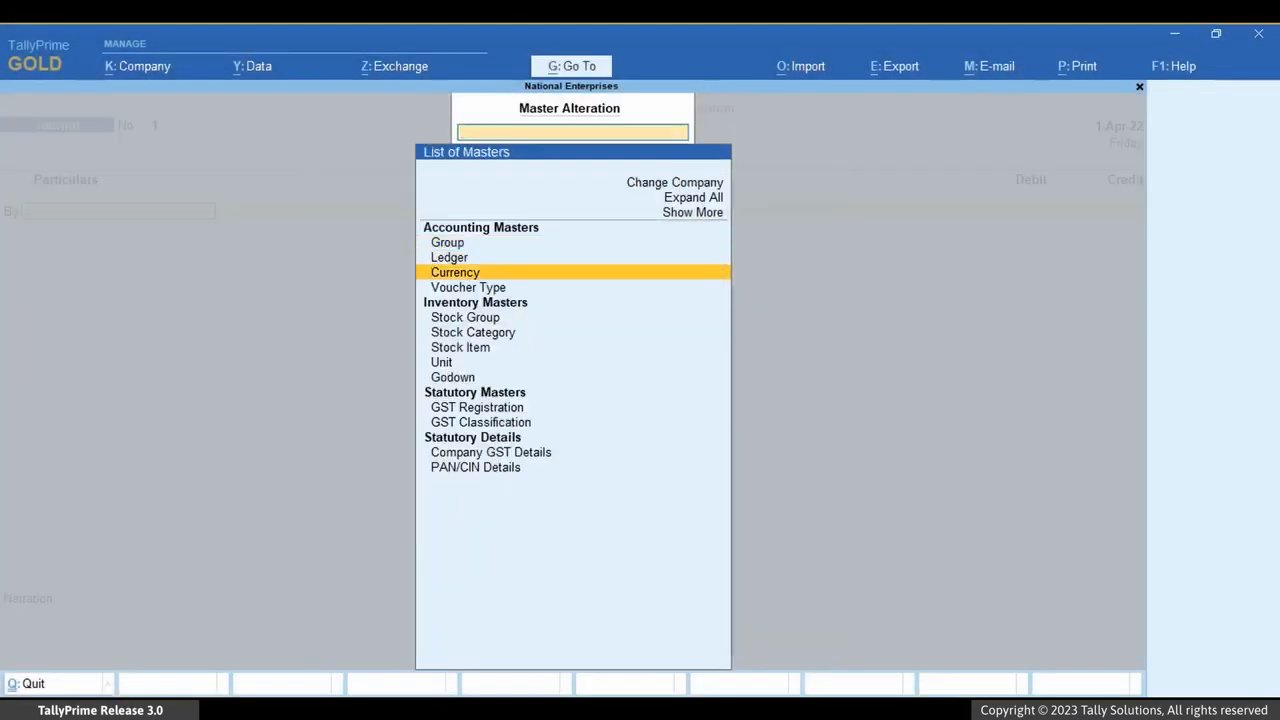
key("Return")
key("Down")
key("Down")
key("Down")
key("Down")
key("Down")
key("Down")
key("Down")
key("Down")
key("Down")
key("Down")
key("Down")
key("Down")
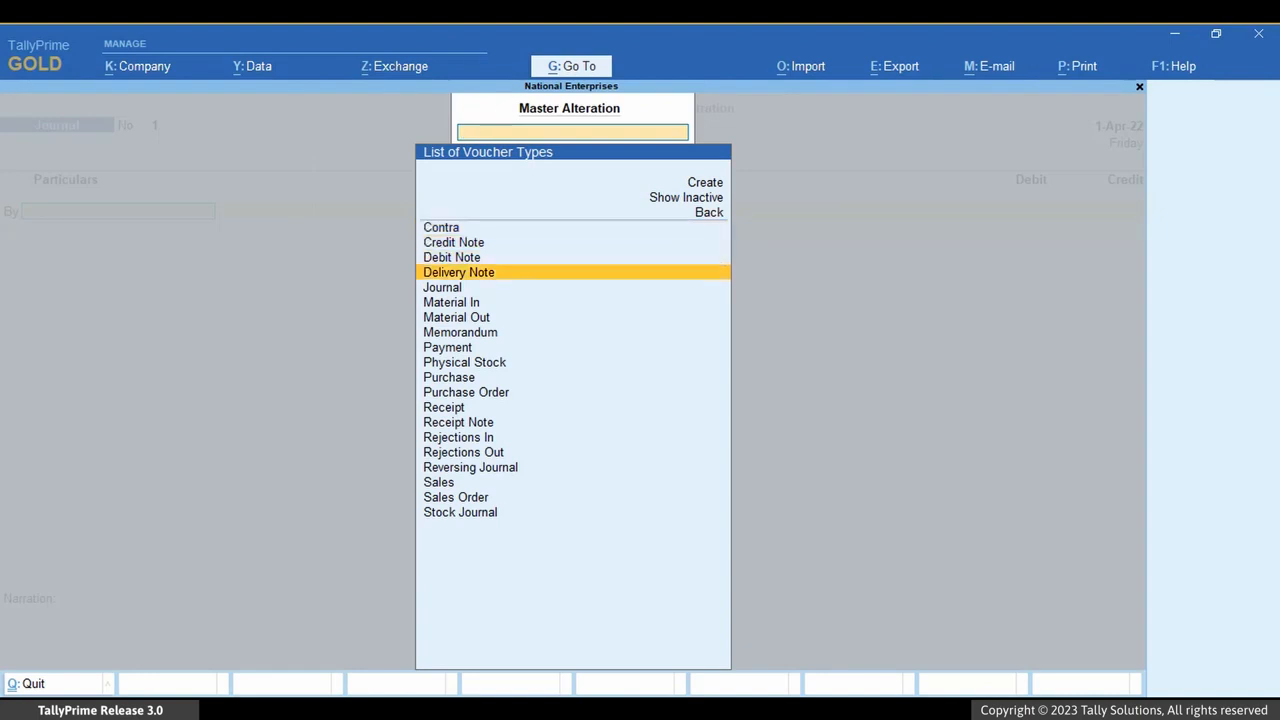
key("Return")
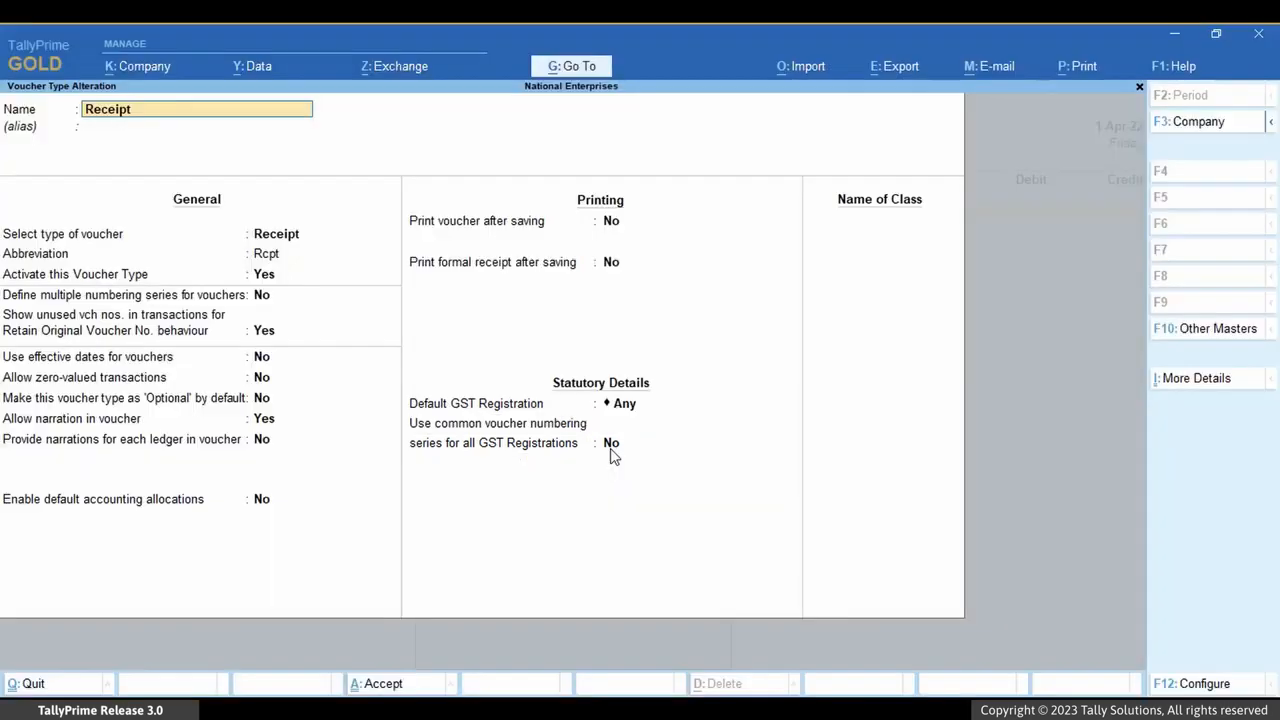
Set the Receipt voucher type to use a common voucher numbering series for all GST Registrations and save it
left_click(608, 452)
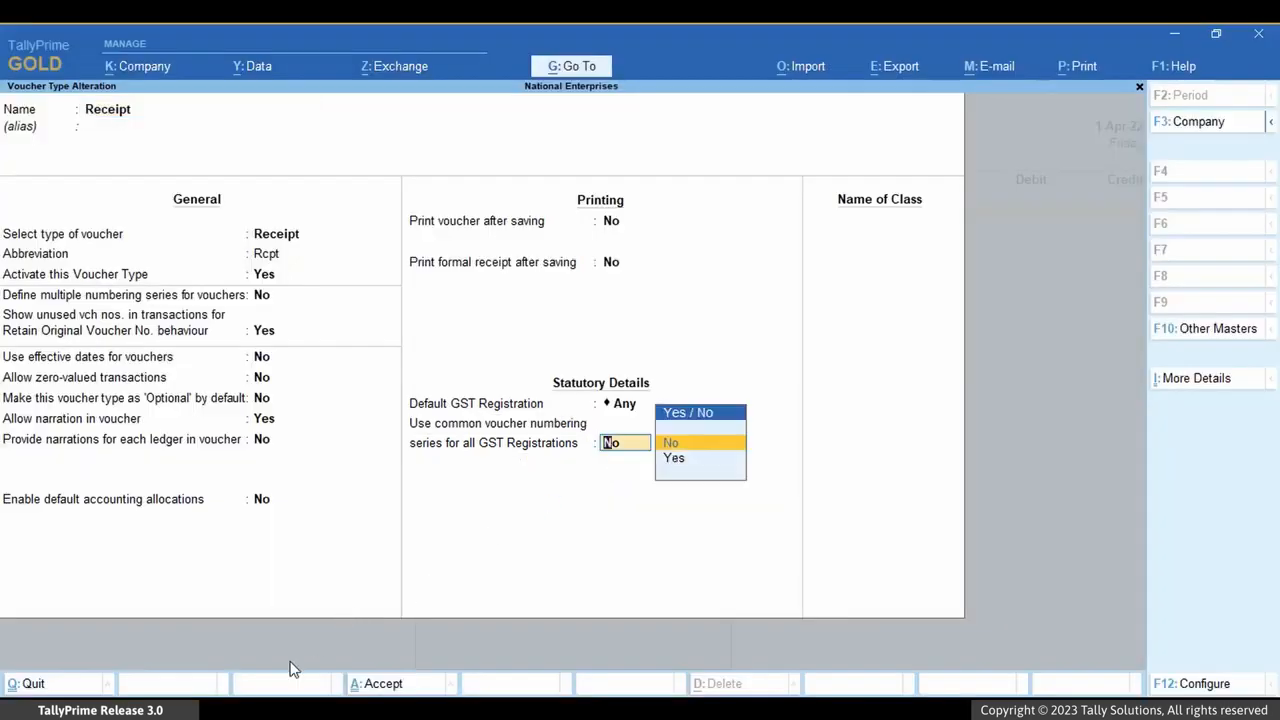
key("Down")
key("Return")
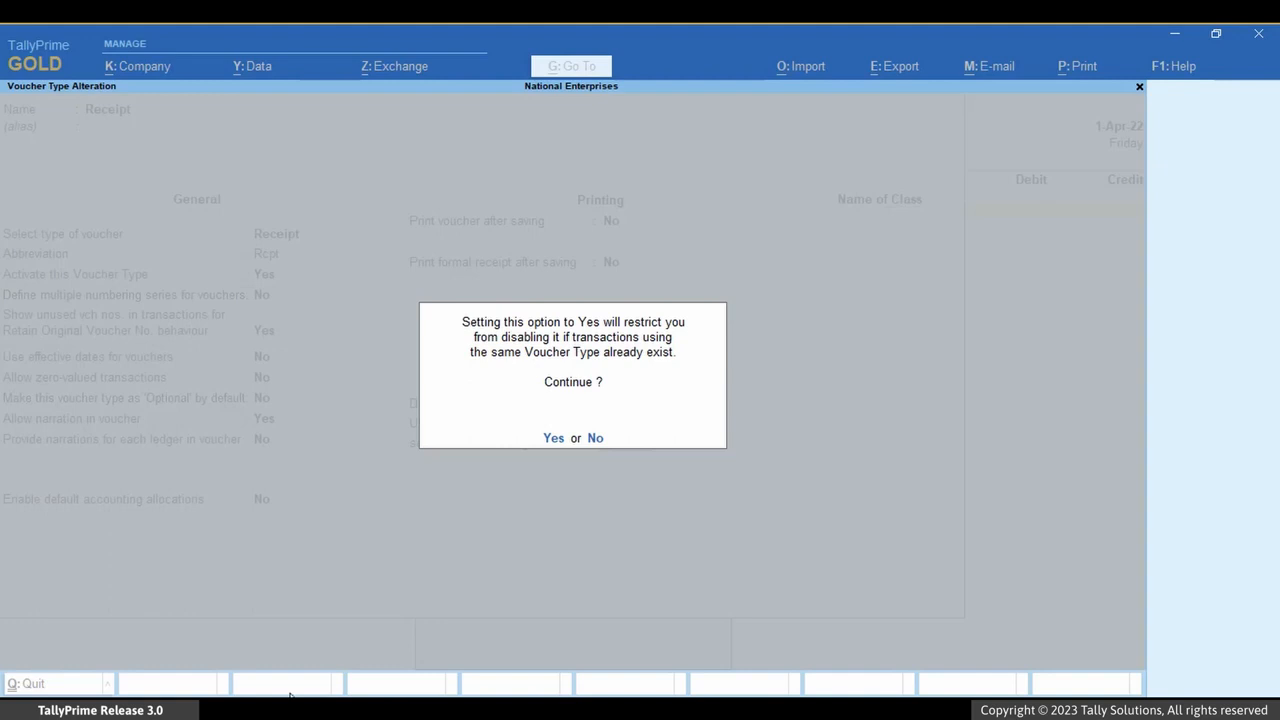
left_click(551, 443)
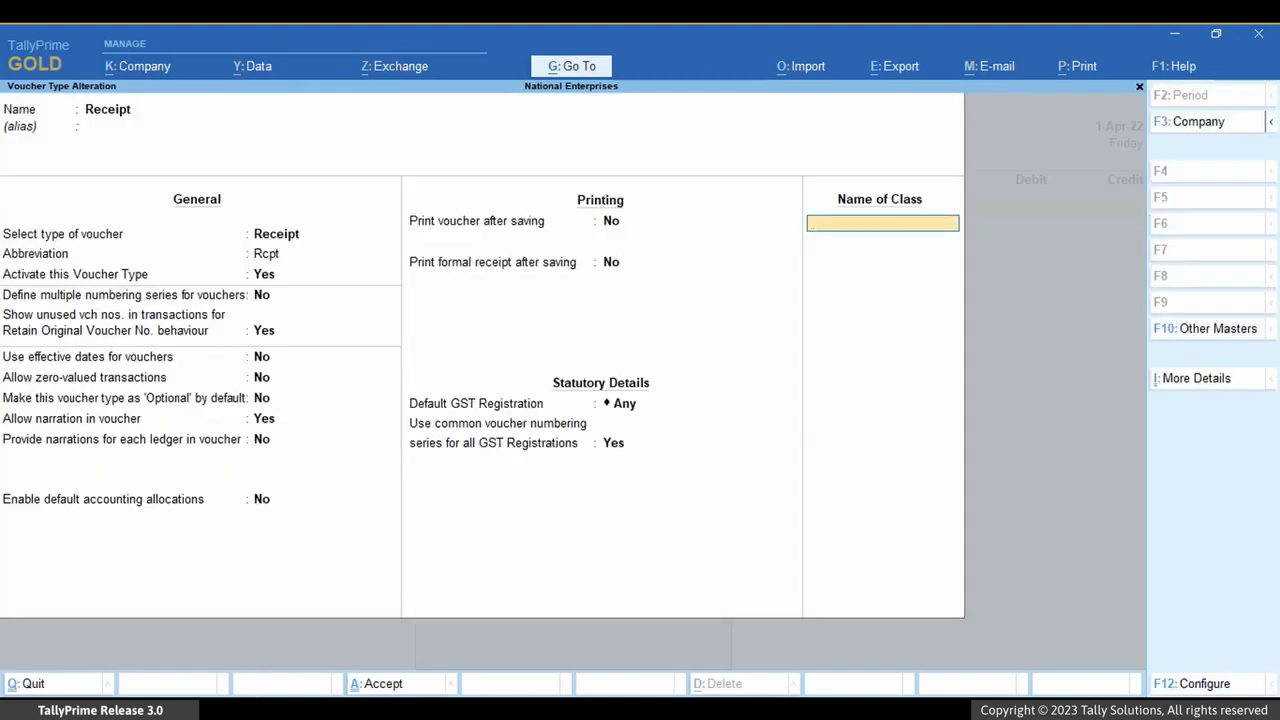
key("Return")
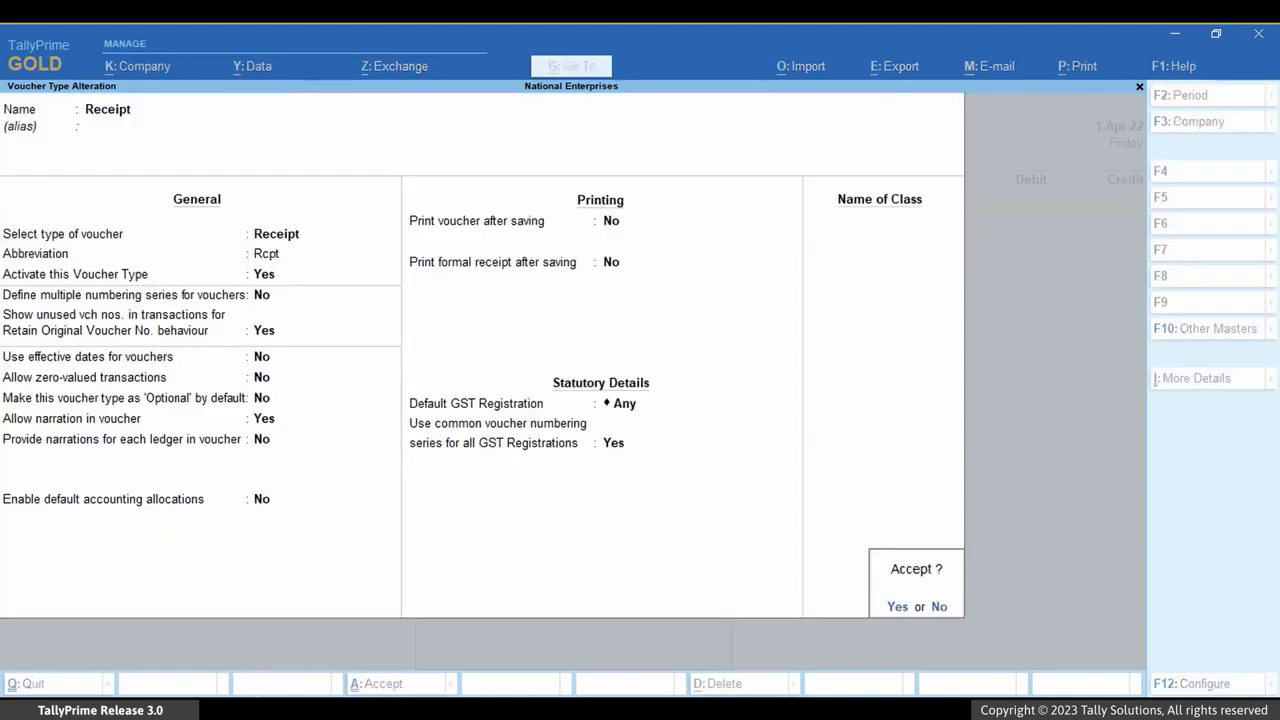
key("Return")
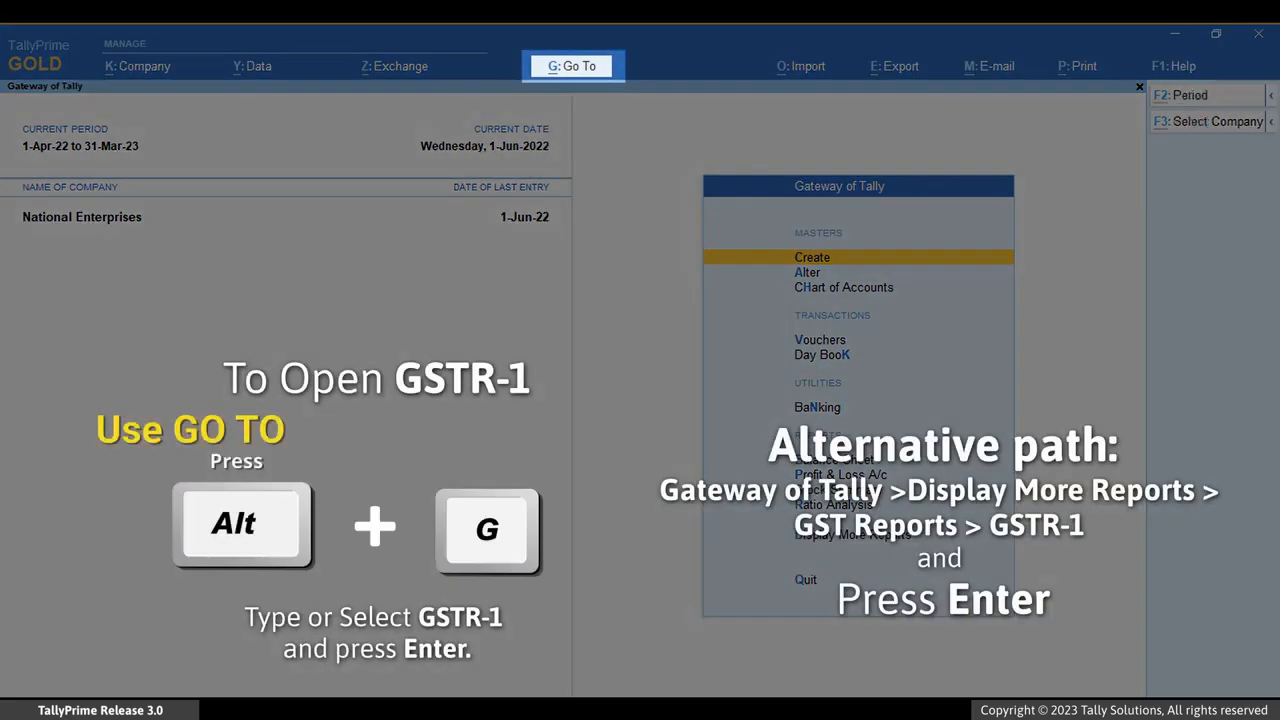
Open the GSTR-1 report for National Enterprises
key("alt+g")
type("Gstr")
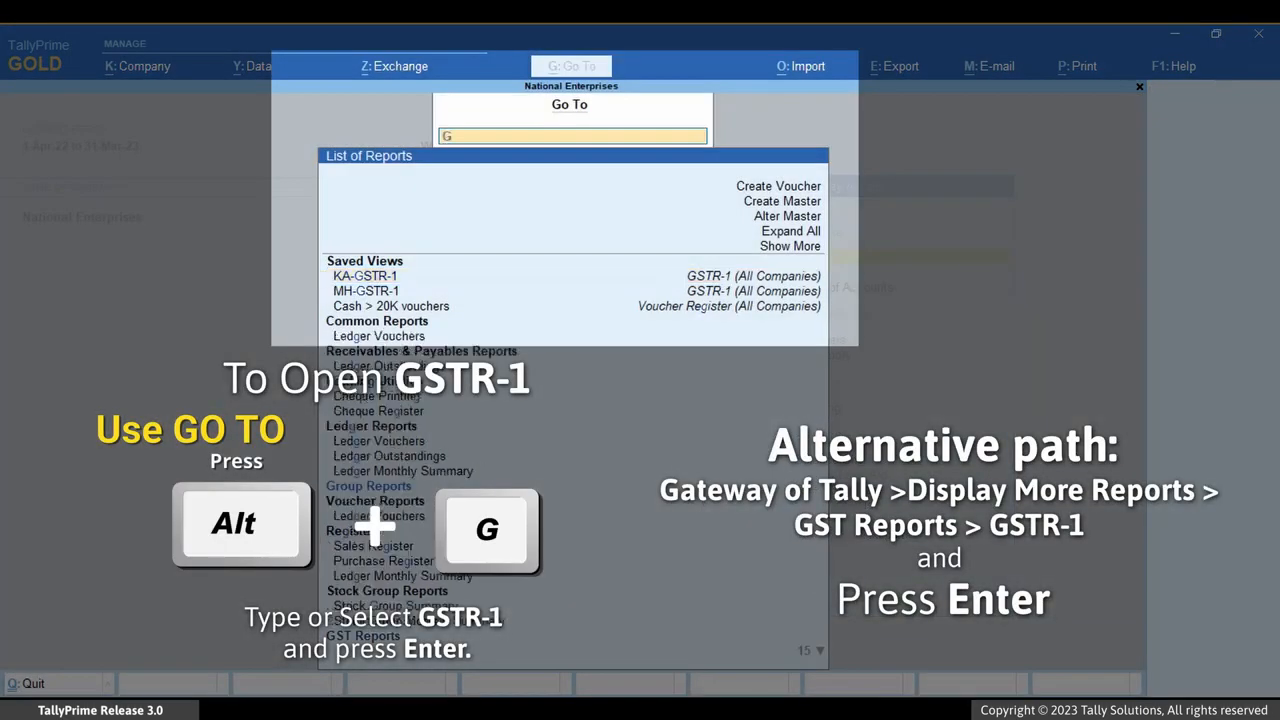
key("Down")
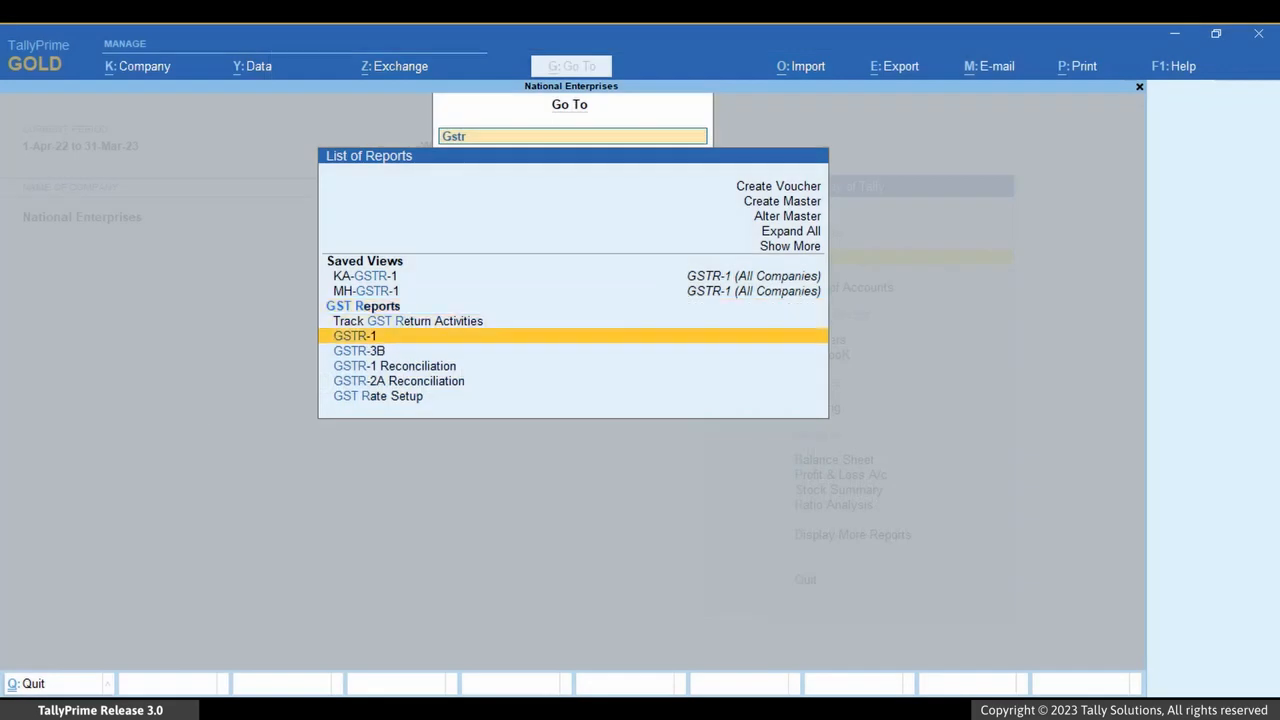
key("Return")
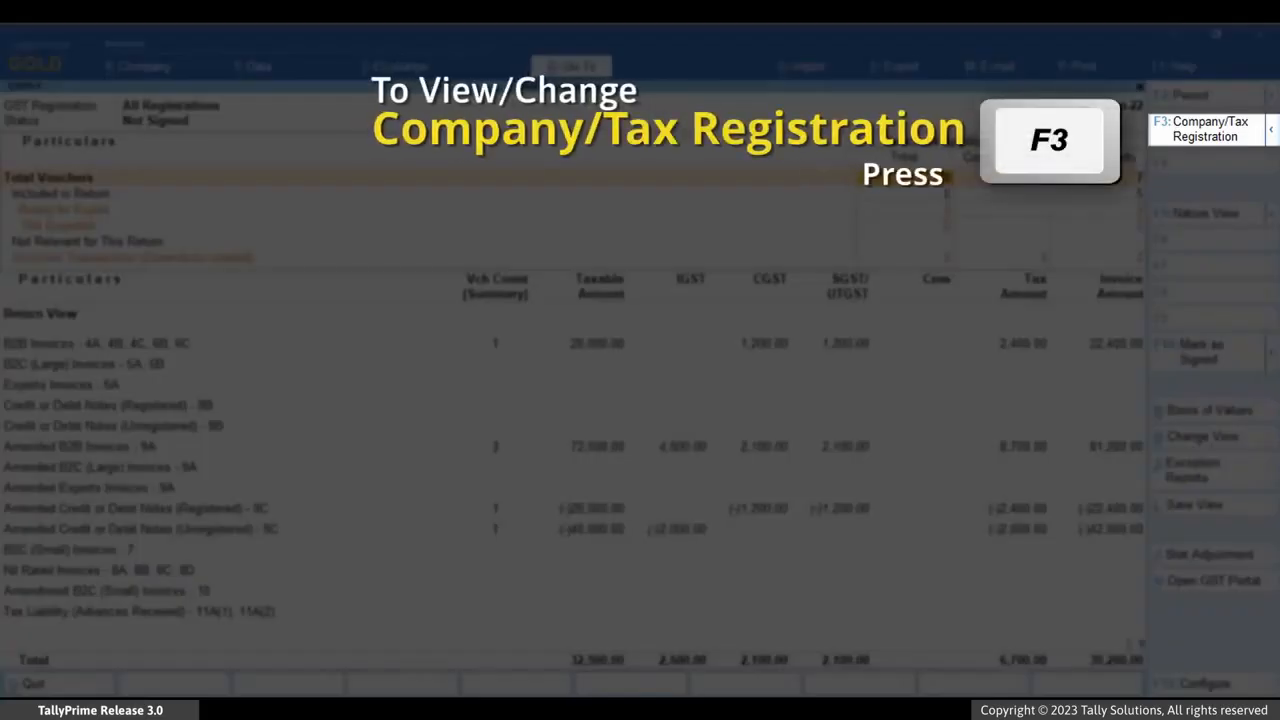
View the GSTR-1 report for the Karnataka Registration only
key("F3")
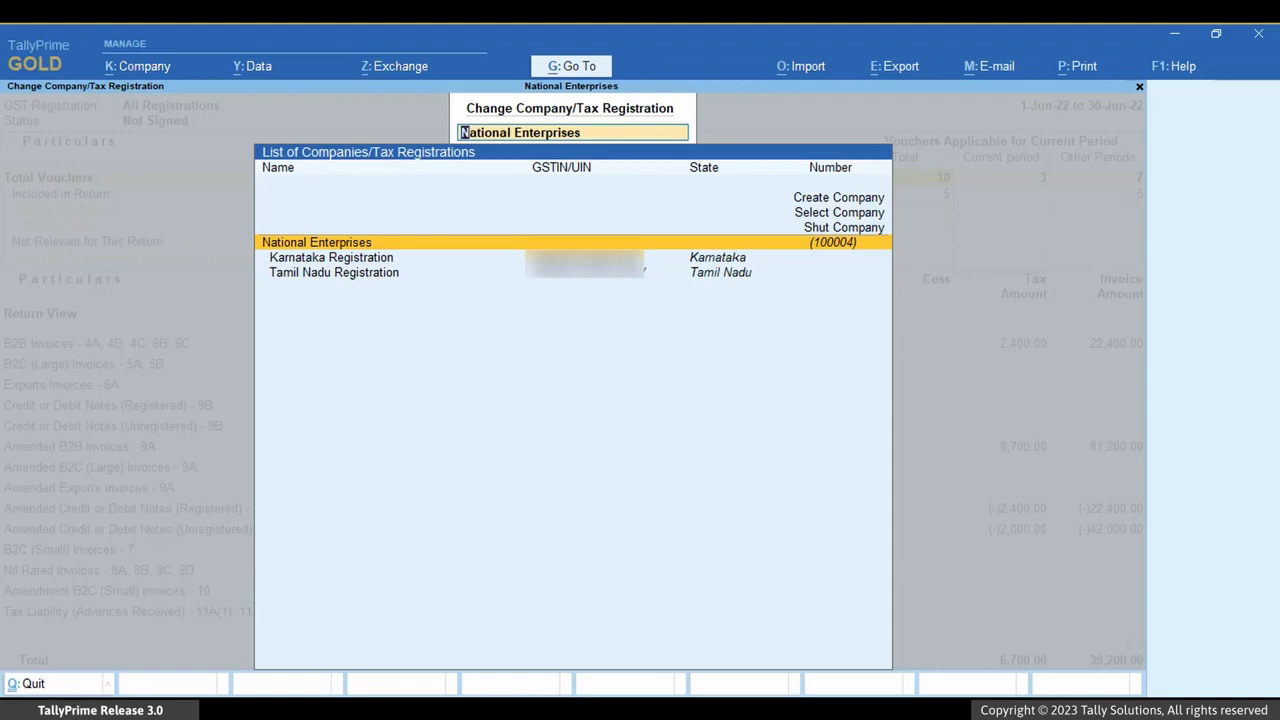
key("Down")
key("Return")
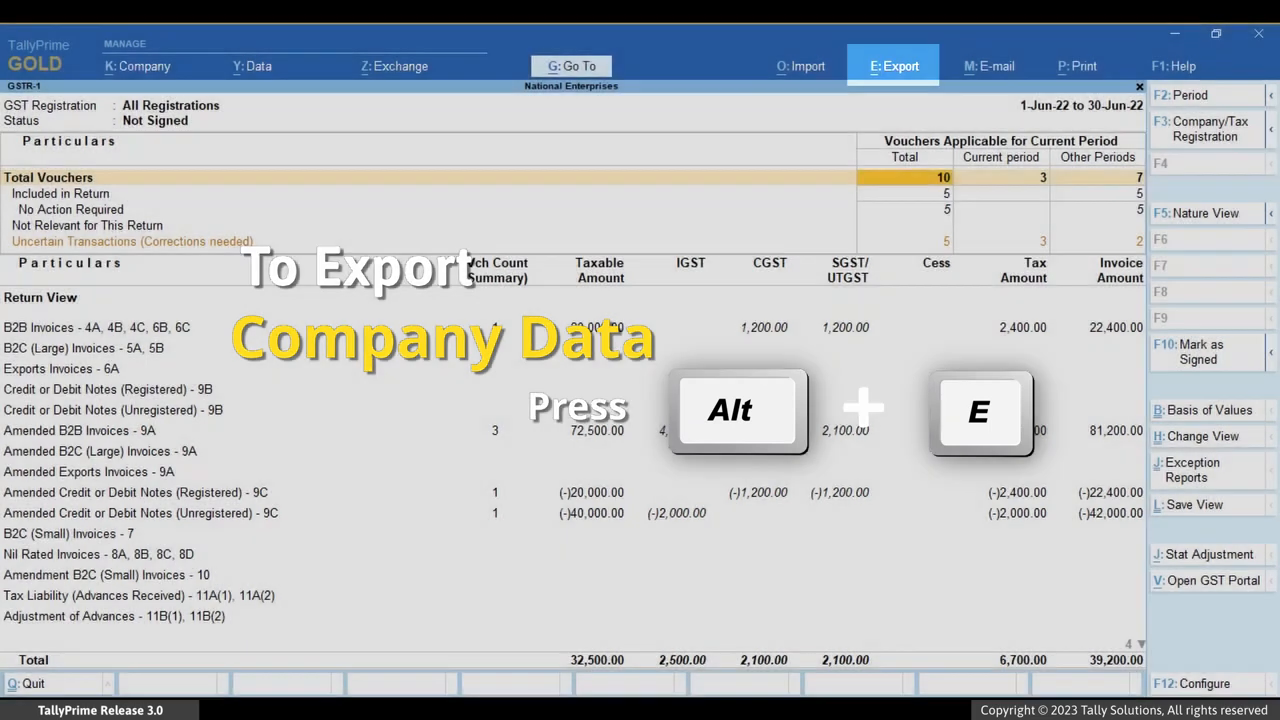
Start the GST returns export from the GSTR-1 report covering all registrations
key("alt+e")
key("Down")
key("Down")
key("Return")
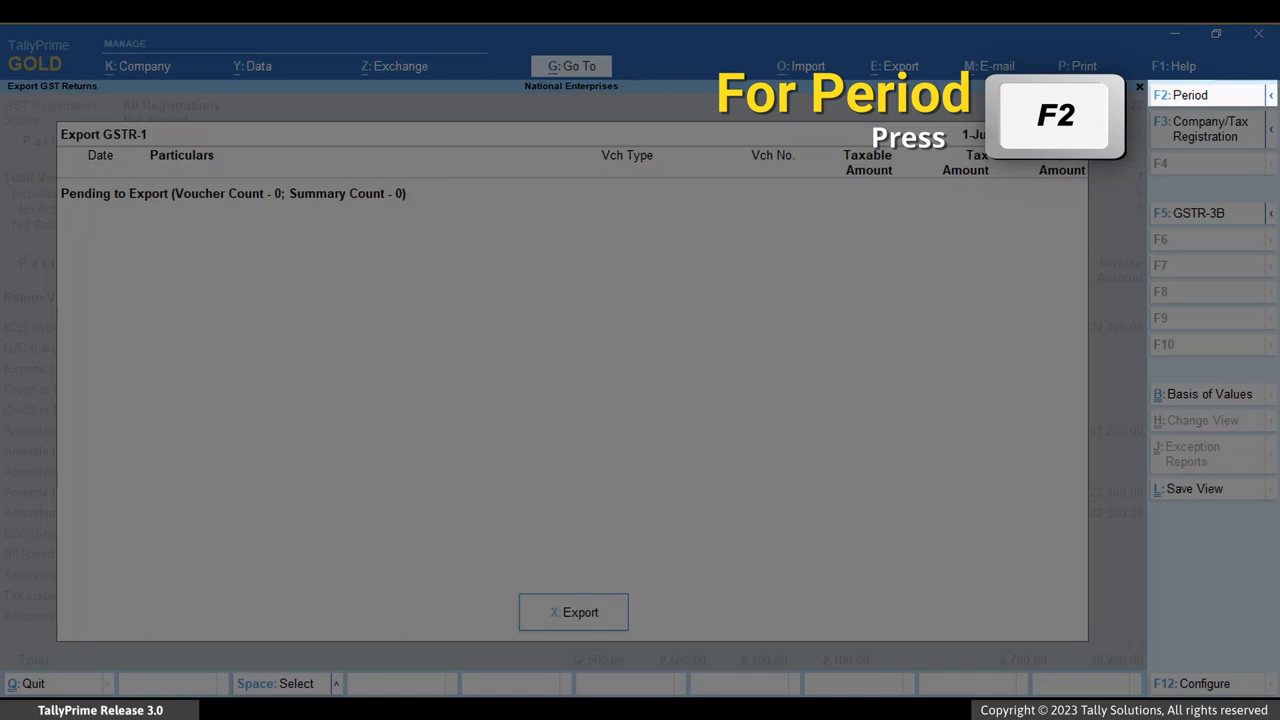
Set the GSTR-1 export period to May, from 1-May-22 to 31-May-22
key("F2")
type("may")
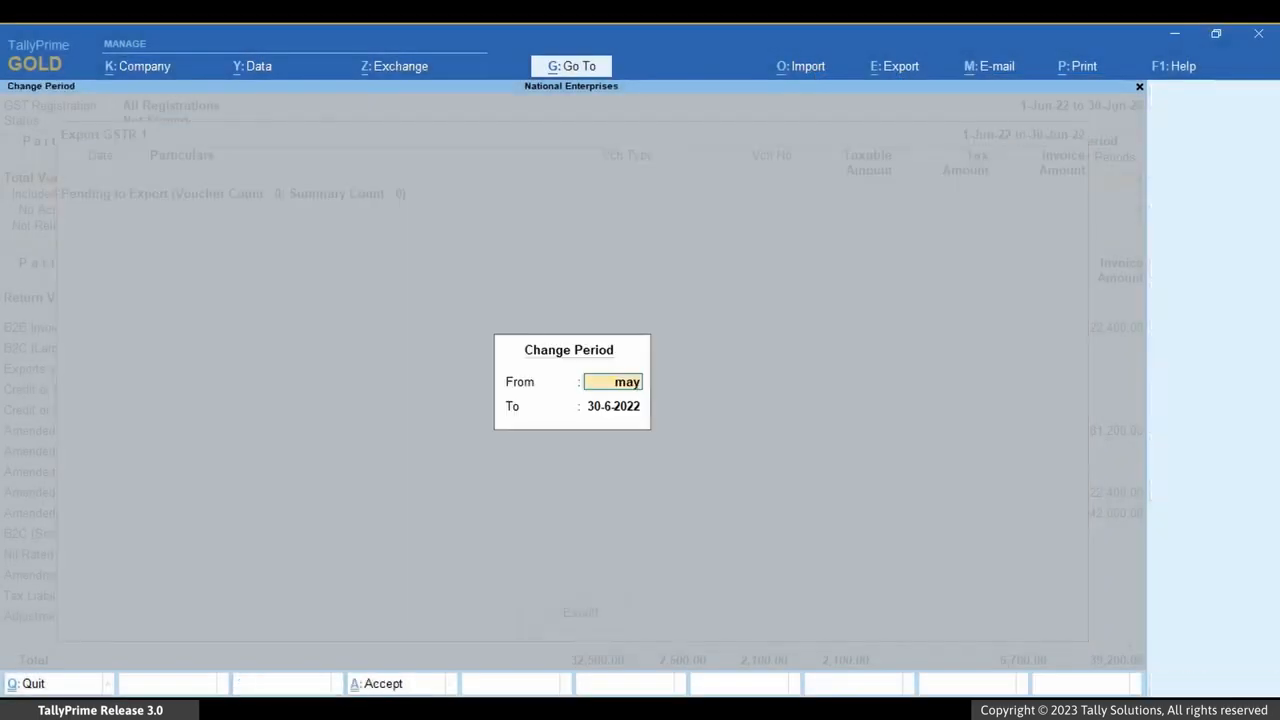
key("Return")
type("may")
key("Return")
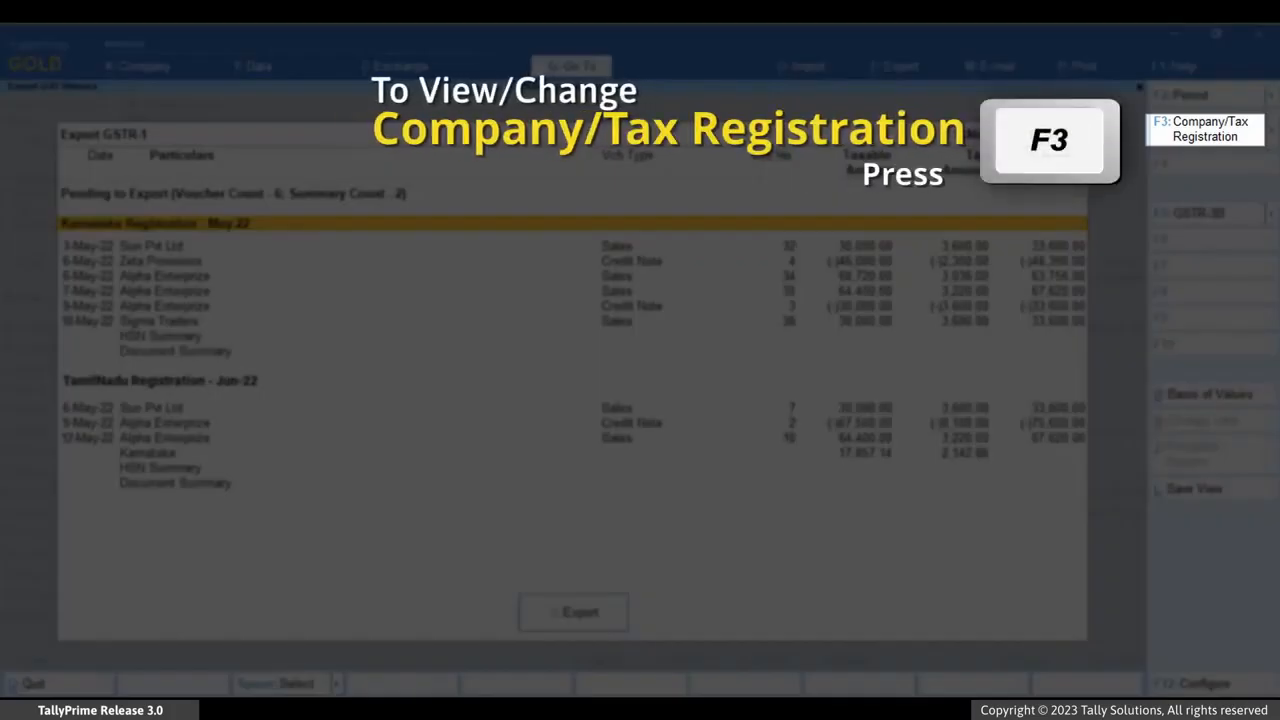
Limit the GSTR-1 export to the Karnataka Registration and export the May data in JSON (Data Interchange) format
key("F3")
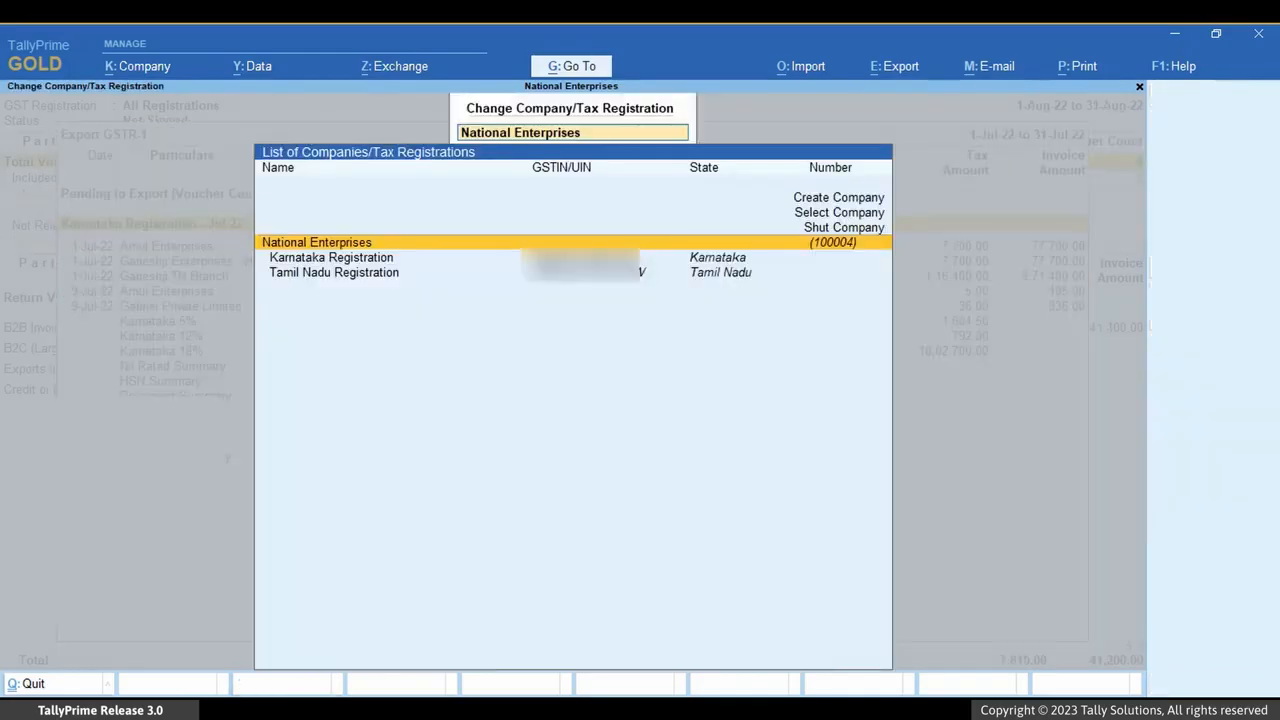
key("Down")
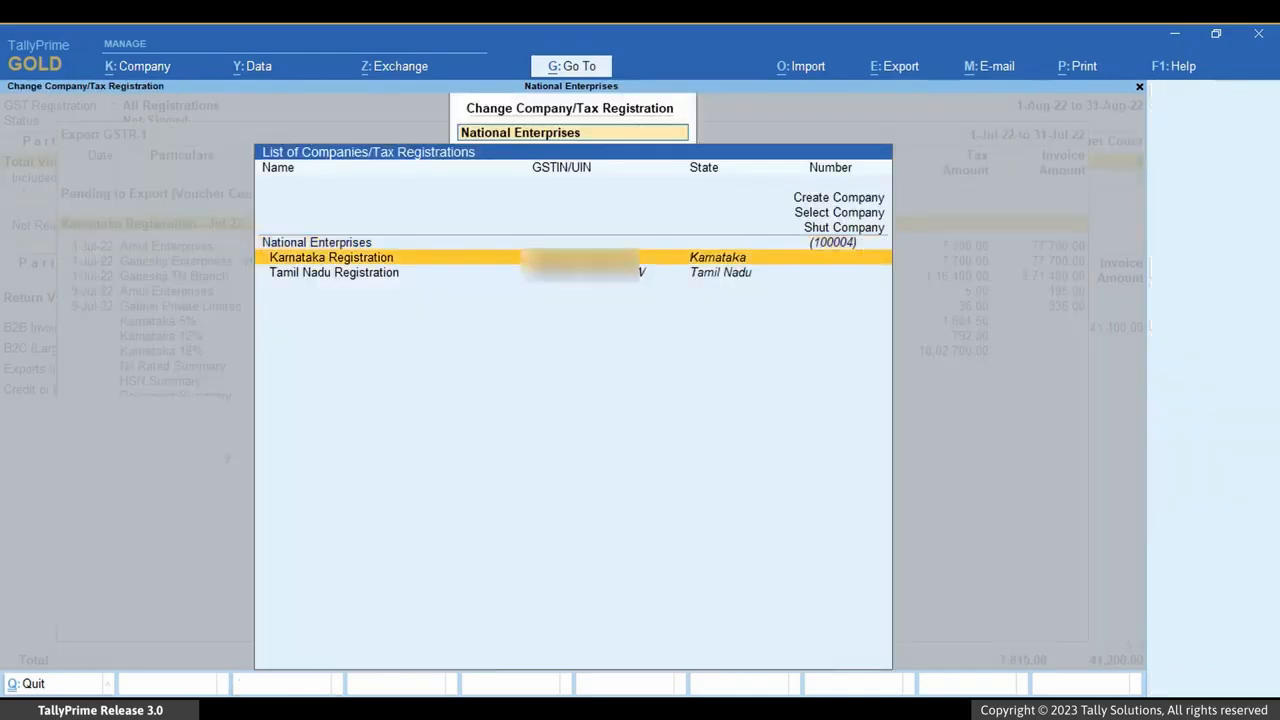
key("Return")
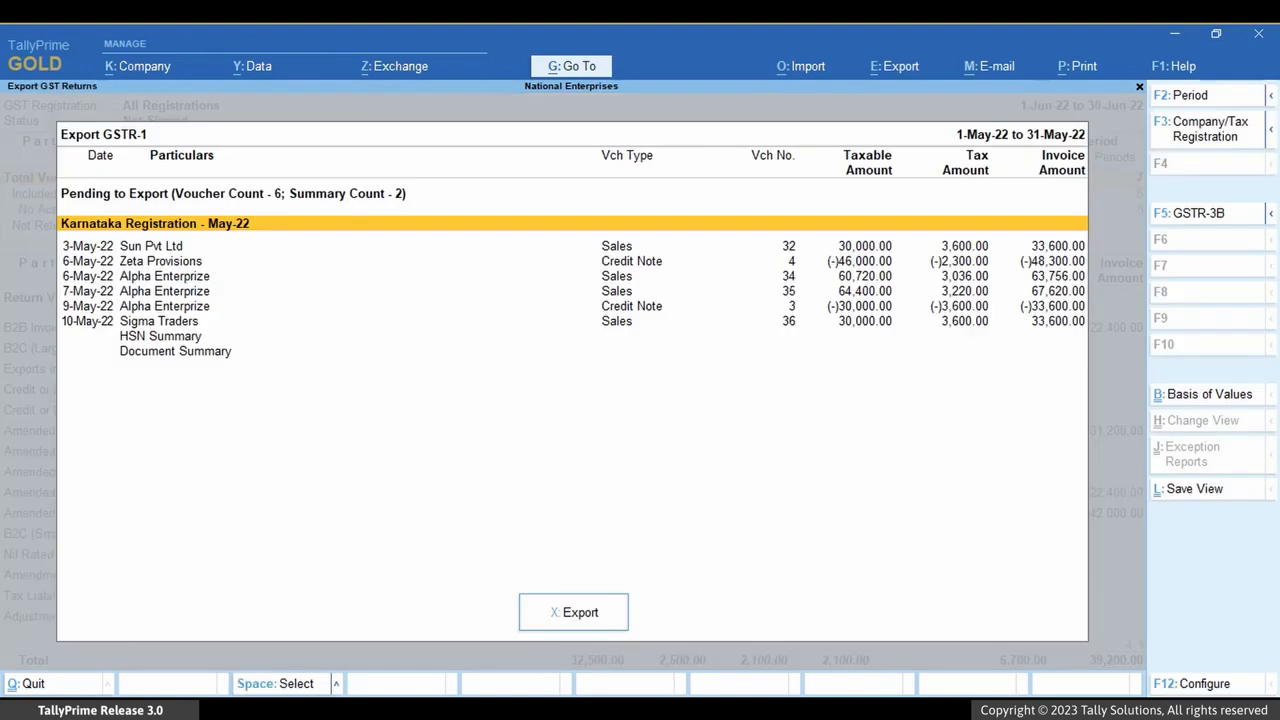
left_click(583, 614)
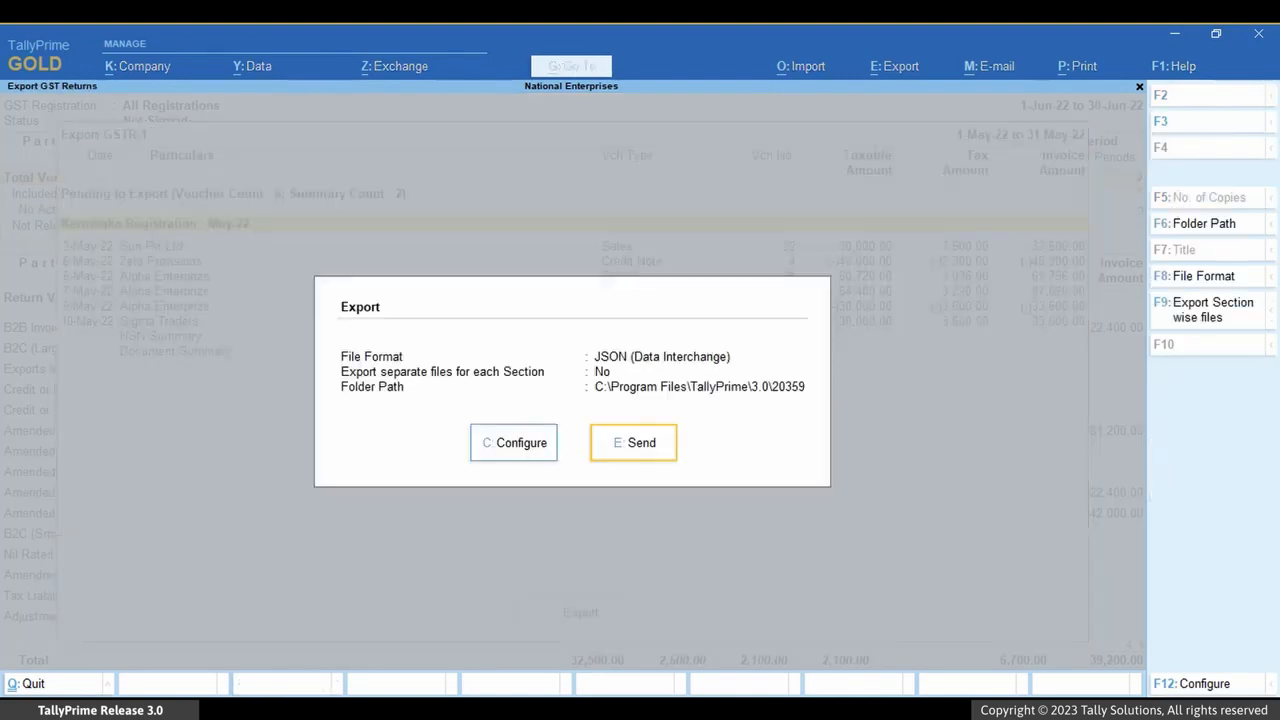
left_click(648, 452)
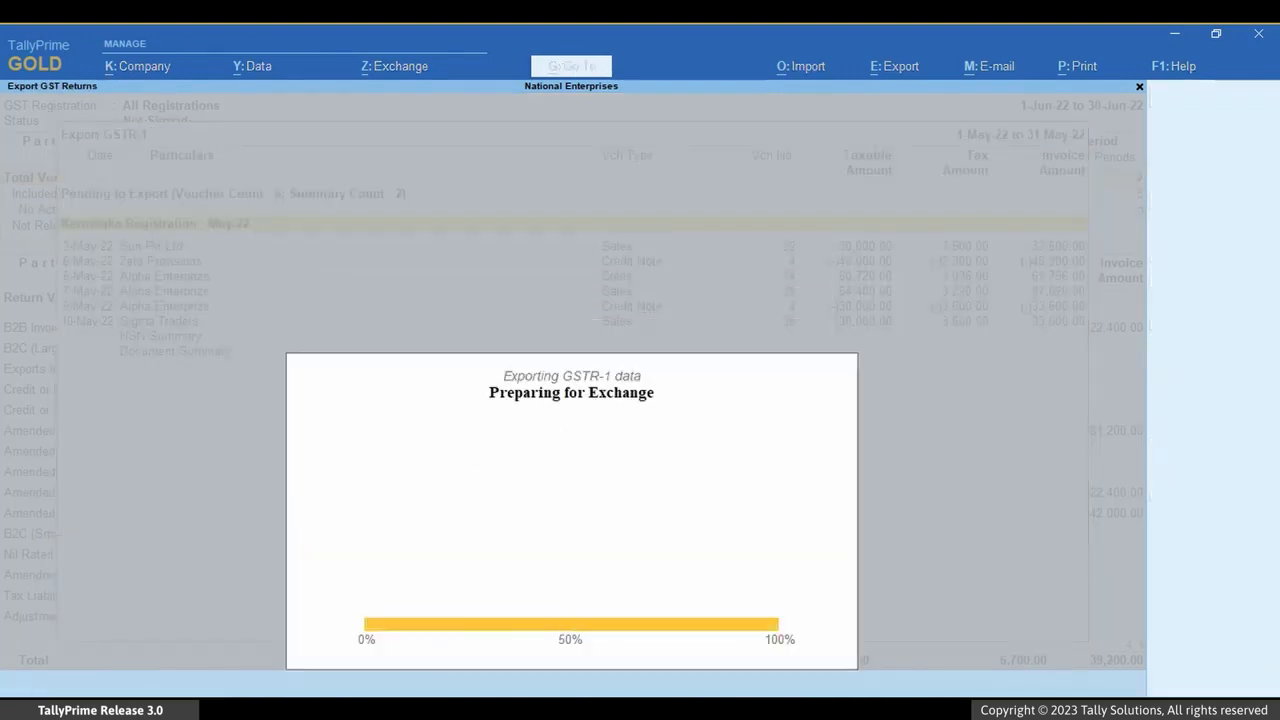